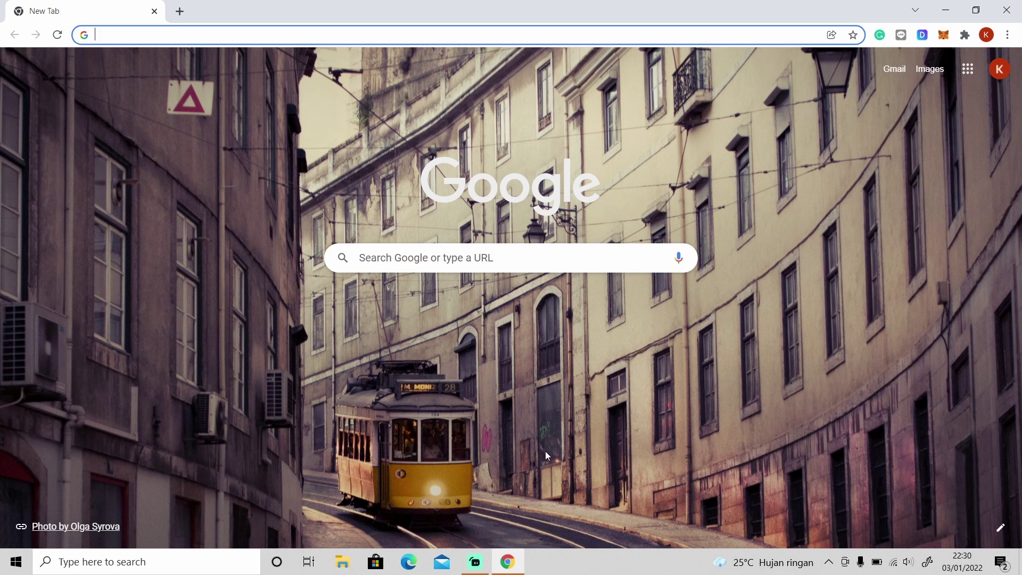
- Load fonts.google.com from the address-bar suggestion for 'font'
{"action": "type", "text": "font"}
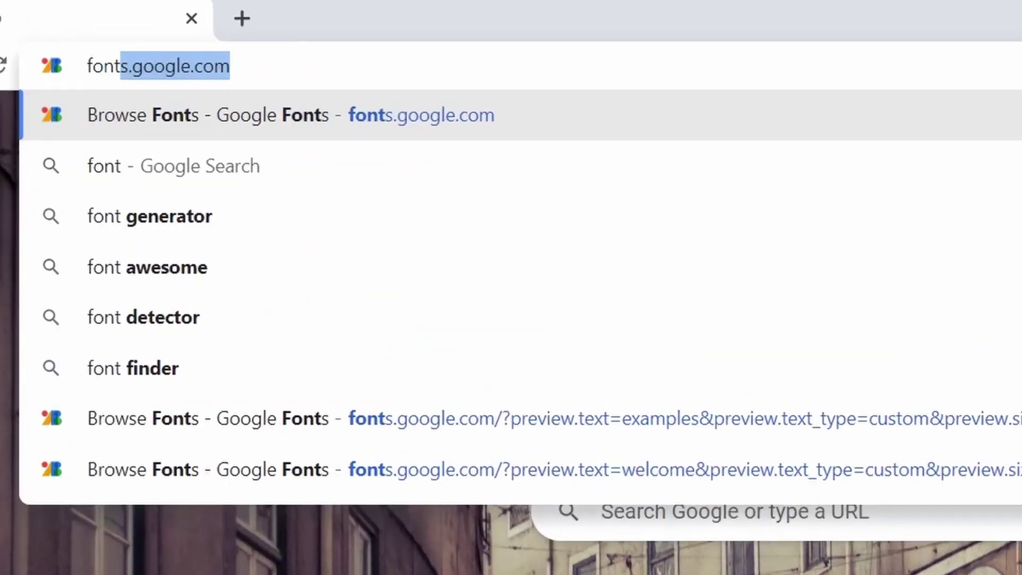
{"action": "key", "text": "Return"}
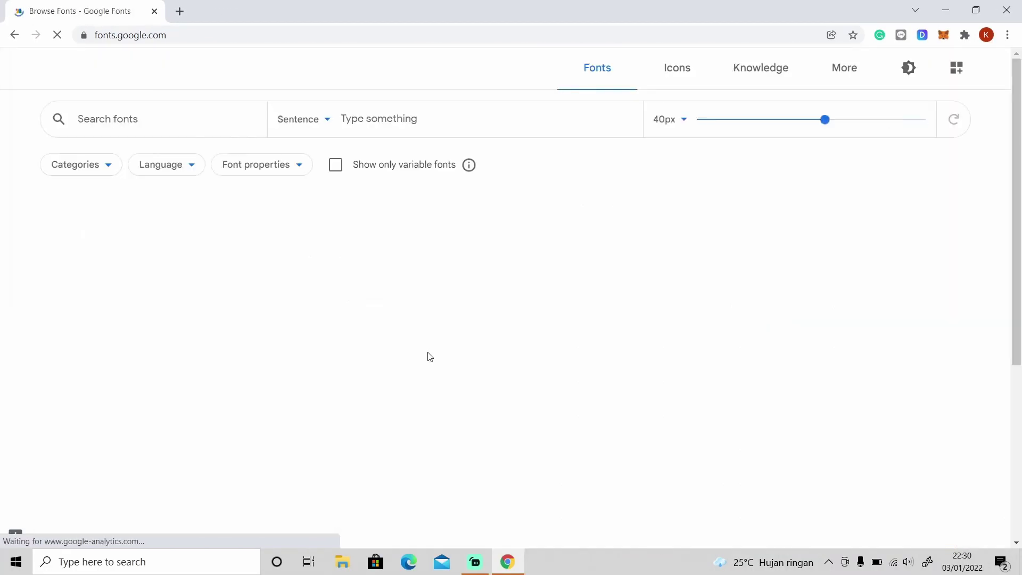
{"action": "left_click", "coordinate": [185, 120]}
{"action": "type", "text": "satis"}
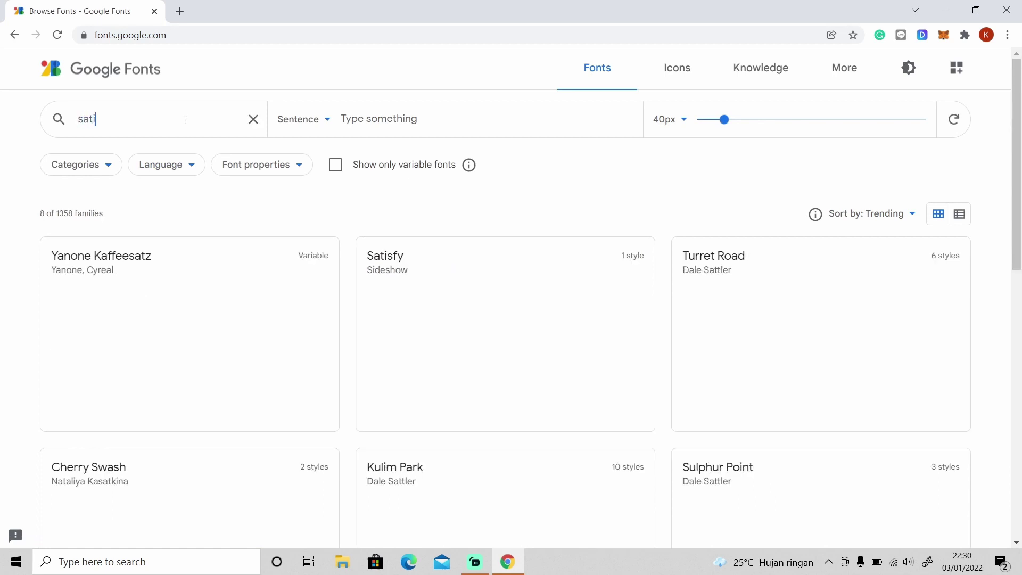
{"action": "key", "text": "BackSpace"}
{"action": "key", "text": "BackSpace"}
{"action": "key", "text": "BackSpace"}
{"action": "key", "text": "BackSpace"}
{"action": "key", "text": "BackSpace"}
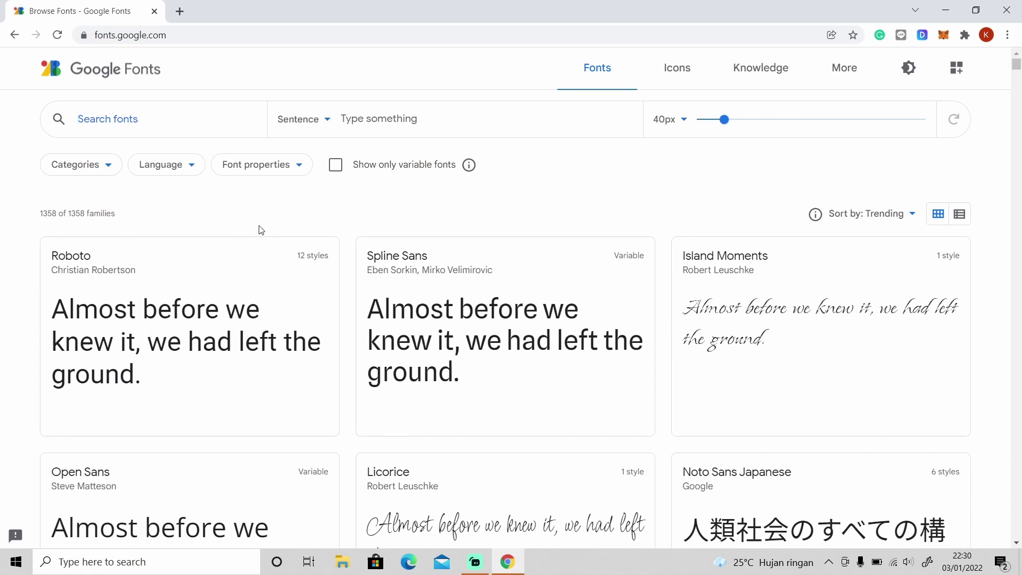
{"action": "left_click", "coordinate": [329, 125]}
{"action": "left_click", "coordinate": [359, 122]}
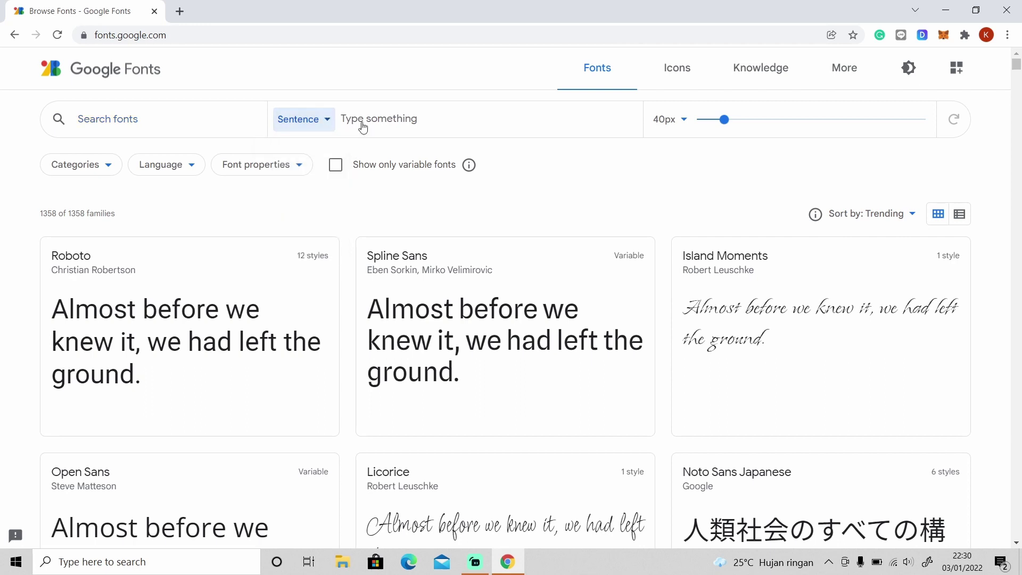
{"action": "type", "text": "welcome"}
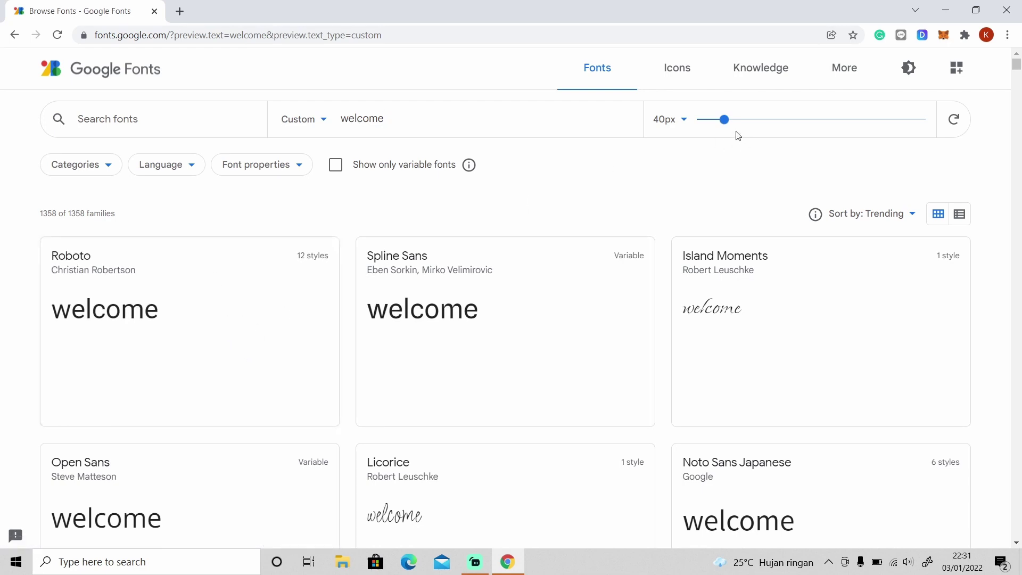
{"action": "left_click_drag", "start_coordinate": [724, 121], "coordinate": [753, 120]}
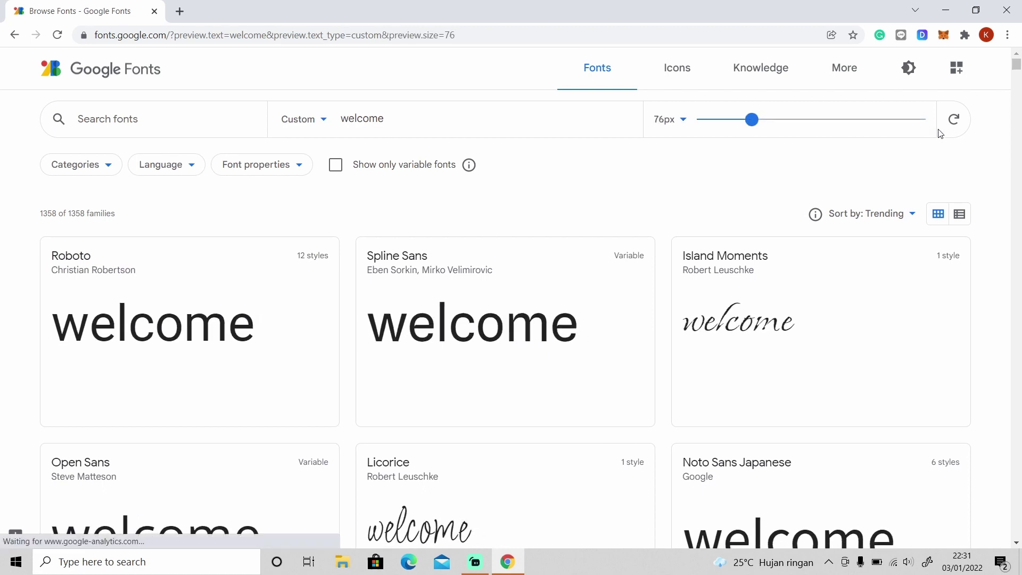
{"action": "left_click", "coordinate": [952, 120]}
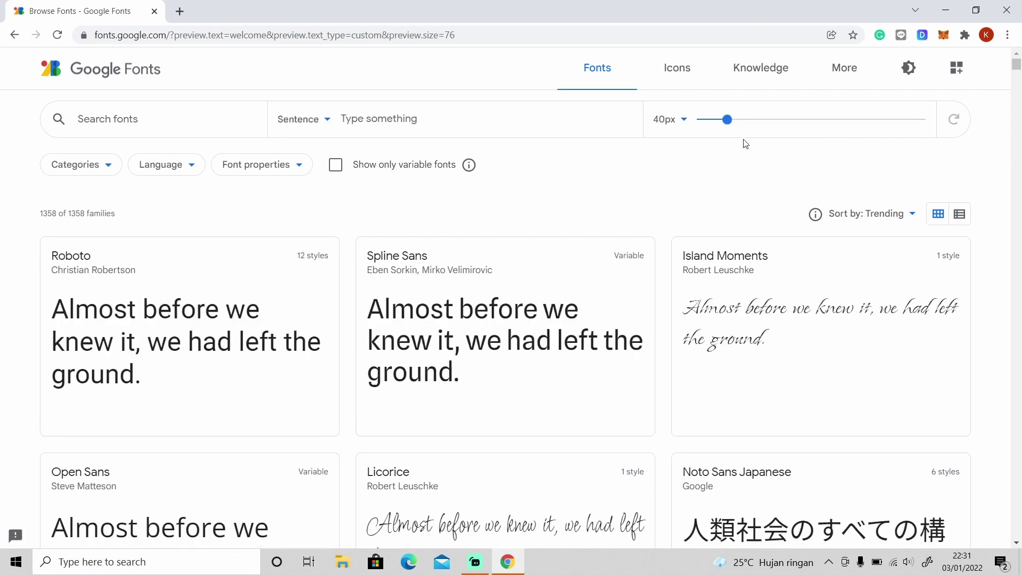
{"action": "left_click", "coordinate": [107, 169]}
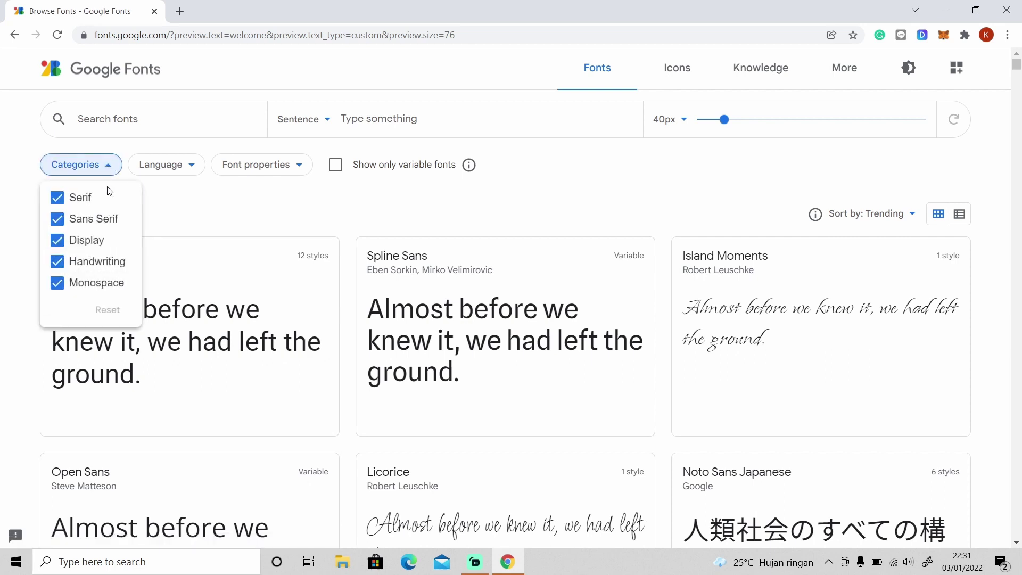
{"action": "left_click", "coordinate": [96, 282]}
{"action": "left_click", "coordinate": [85, 244]}
{"action": "left_click", "coordinate": [85, 219]}
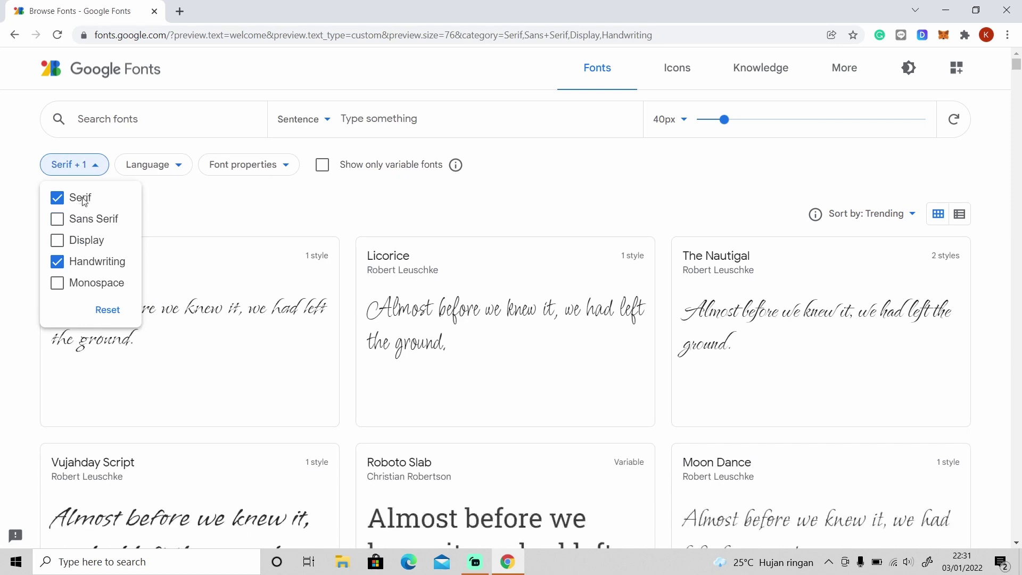
{"action": "left_click", "coordinate": [80, 199]}
{"action": "left_click", "coordinate": [107, 310]}
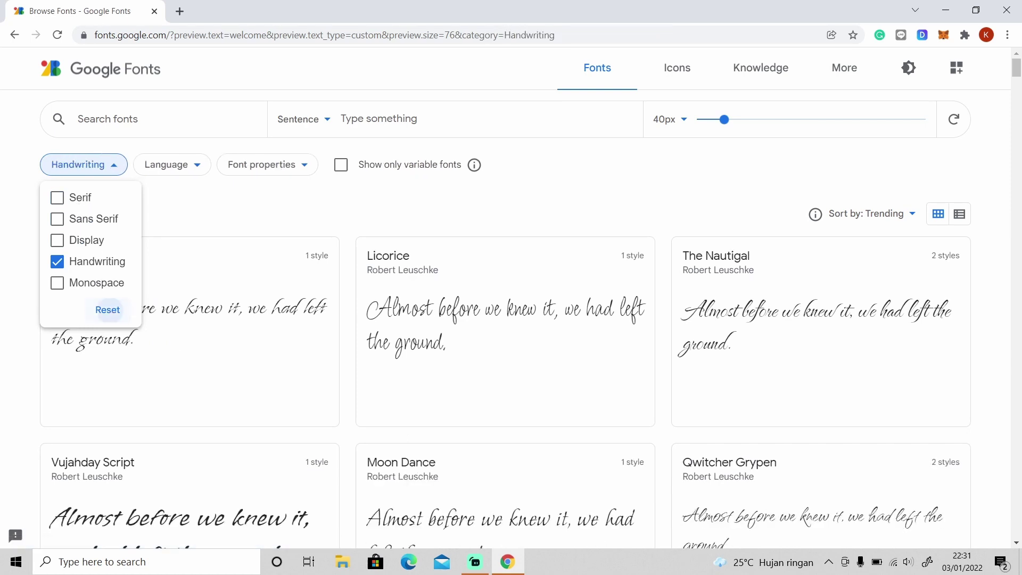
{"action": "left_click", "coordinate": [191, 168]}
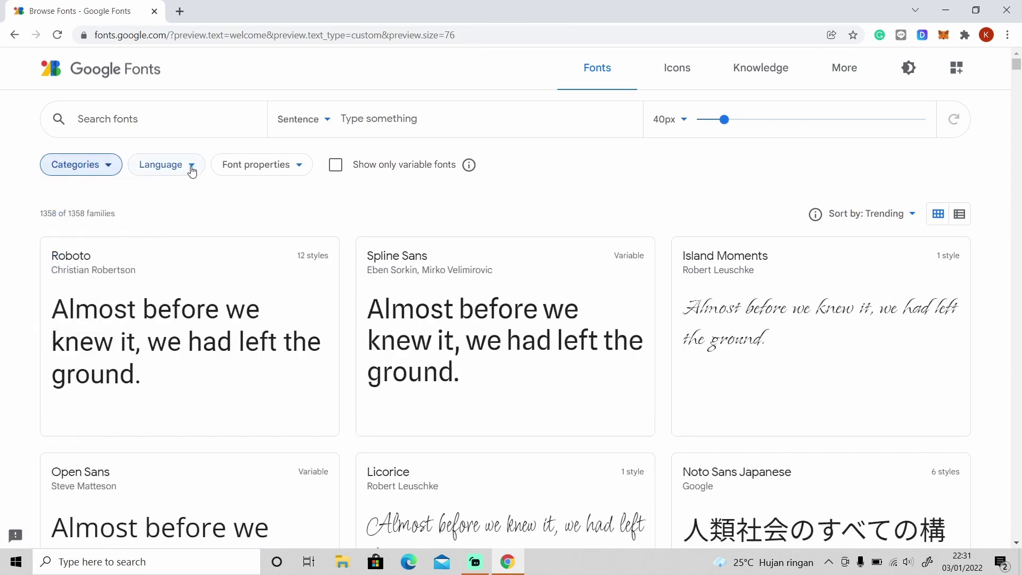
{"action": "left_click", "coordinate": [191, 166]}
{"action": "left_click", "coordinate": [191, 167]}
{"action": "left_click", "coordinate": [295, 169]}
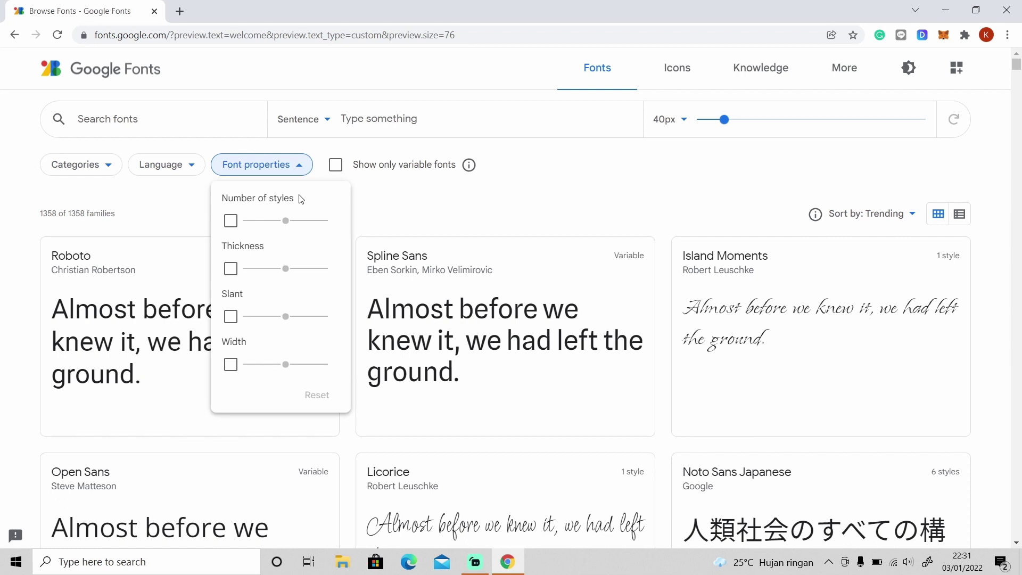
{"action": "left_click", "coordinate": [301, 171]}
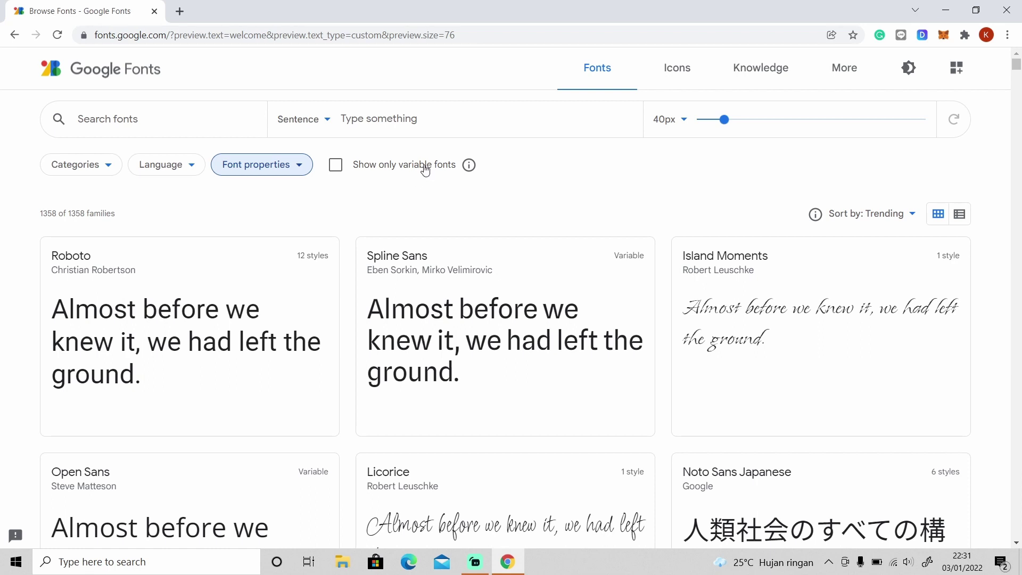
{"action": "mouse_move", "coordinate": [467, 165]}
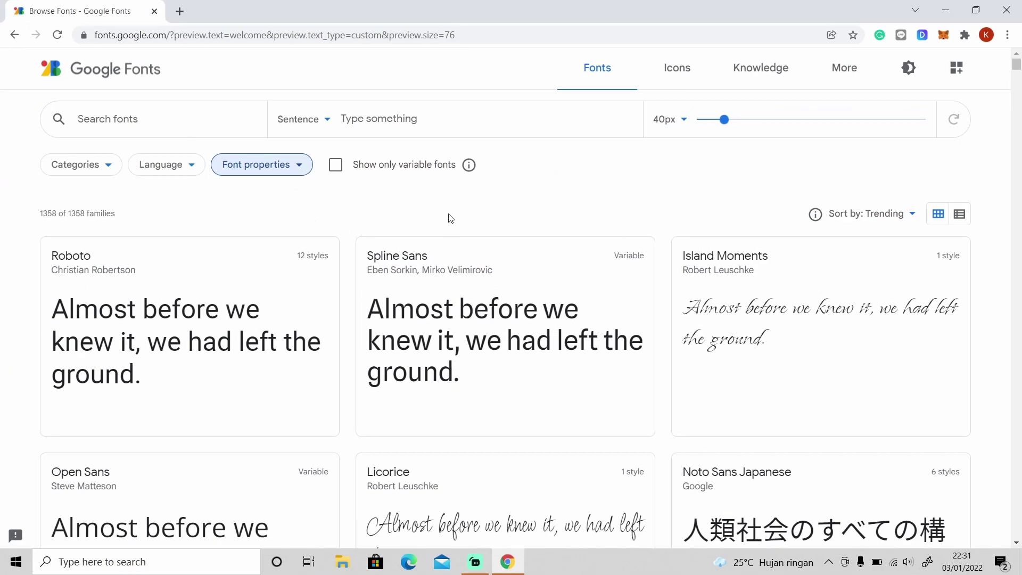
- Open the Roboto font card in a new background tab
{"action": "scroll", "coordinate": [451, 217], "scroll_direction": "down", "scroll_amount": 1}
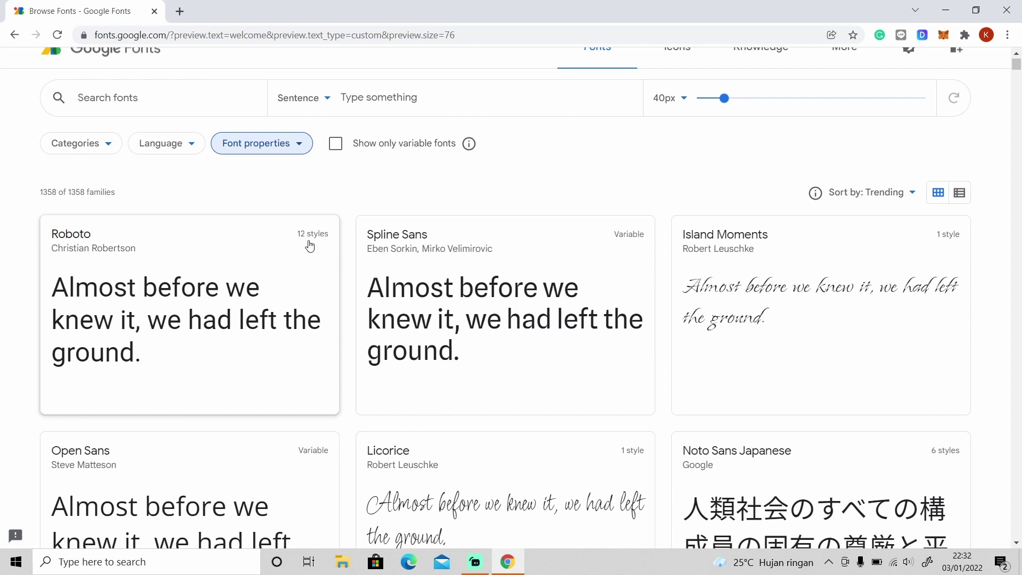
{"action": "right_click", "coordinate": [247, 295]}
{"action": "key", "text": "Escape"}
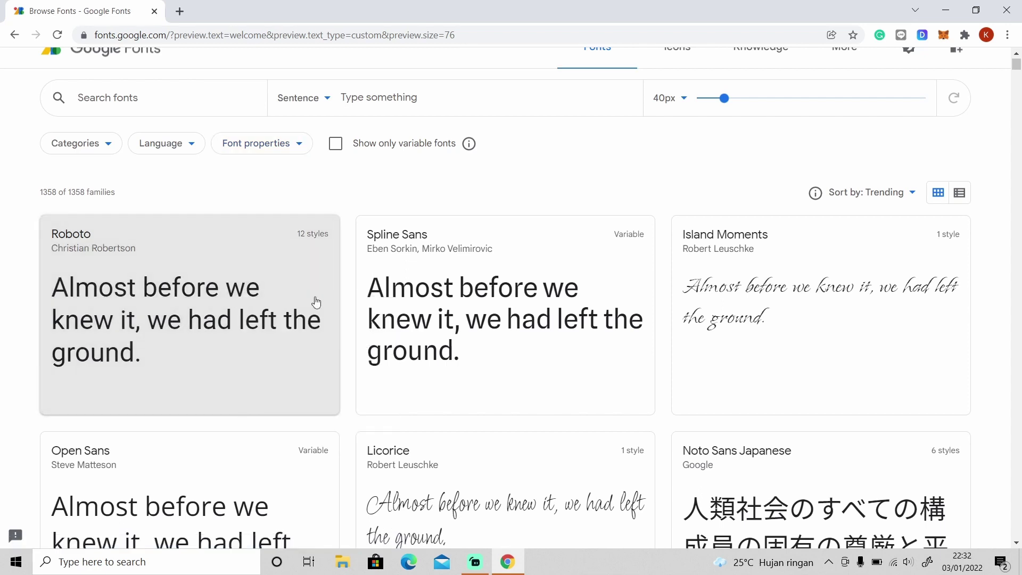
- Open Open Sans and set its variable preview to weight 624 and width 90.3
{"action": "scroll", "coordinate": [280, 302], "scroll_direction": "down", "scroll_amount": 2}
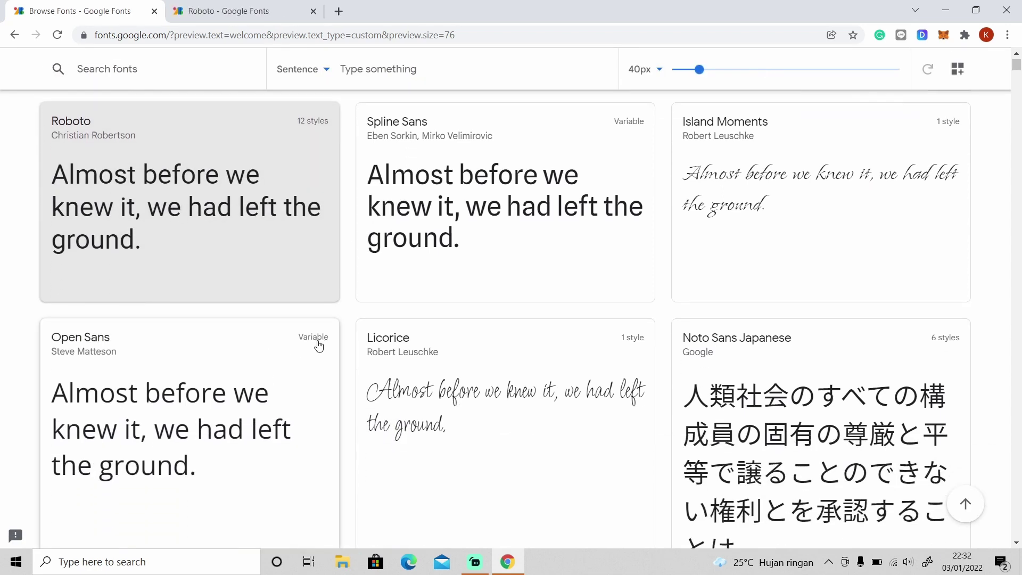
{"action": "left_click", "coordinate": [286, 399]}
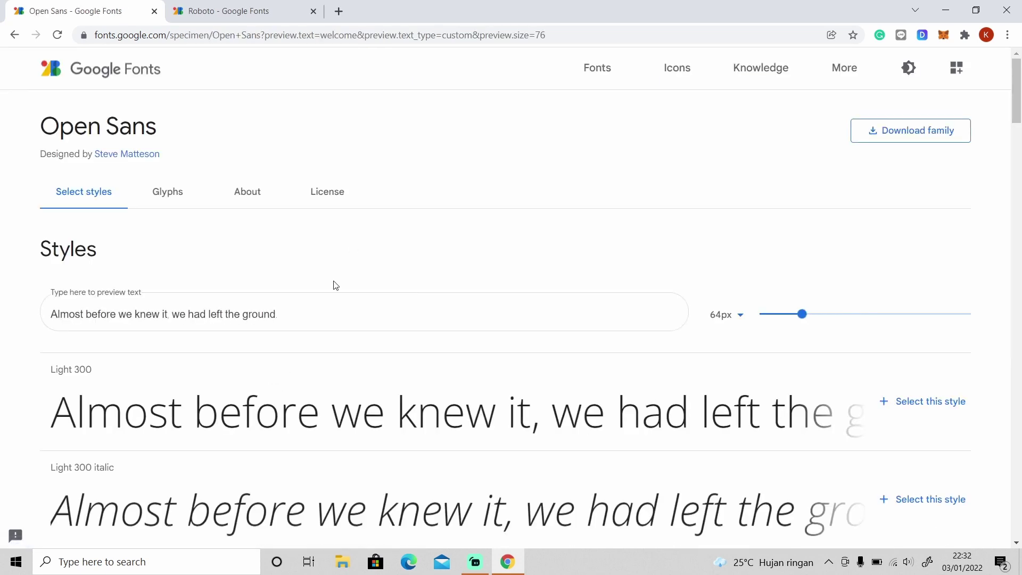
{"action": "scroll", "coordinate": [335, 286], "scroll_direction": "down", "scroll_amount": 20}
{"action": "scroll", "coordinate": [335, 321], "scroll_direction": "down", "scroll_amount": 4}
{"action": "scroll", "coordinate": [346, 237], "scroll_direction": "down", "scroll_amount": 1}
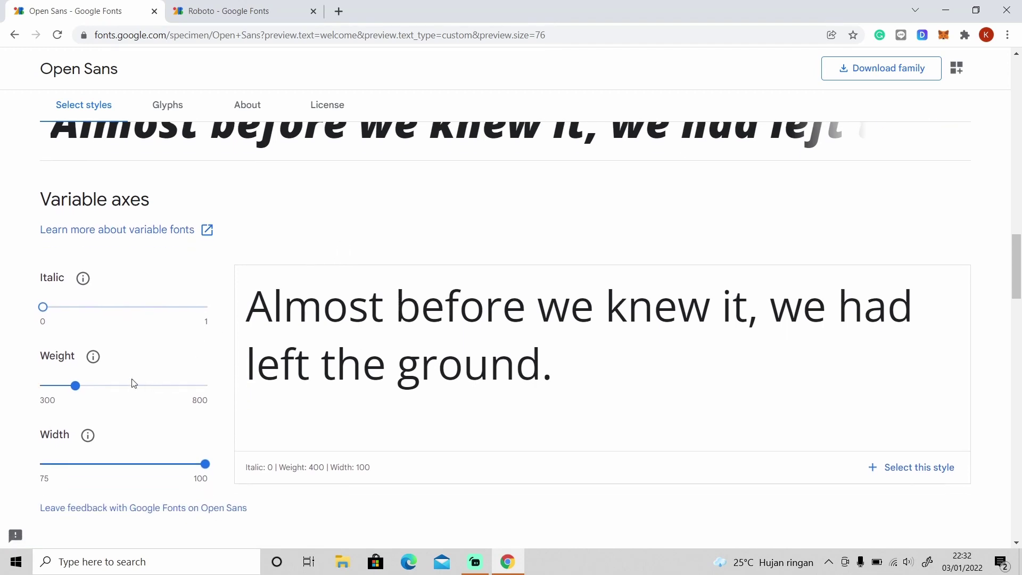
{"action": "left_click_drag", "start_coordinate": [83, 390], "coordinate": [148, 387]}
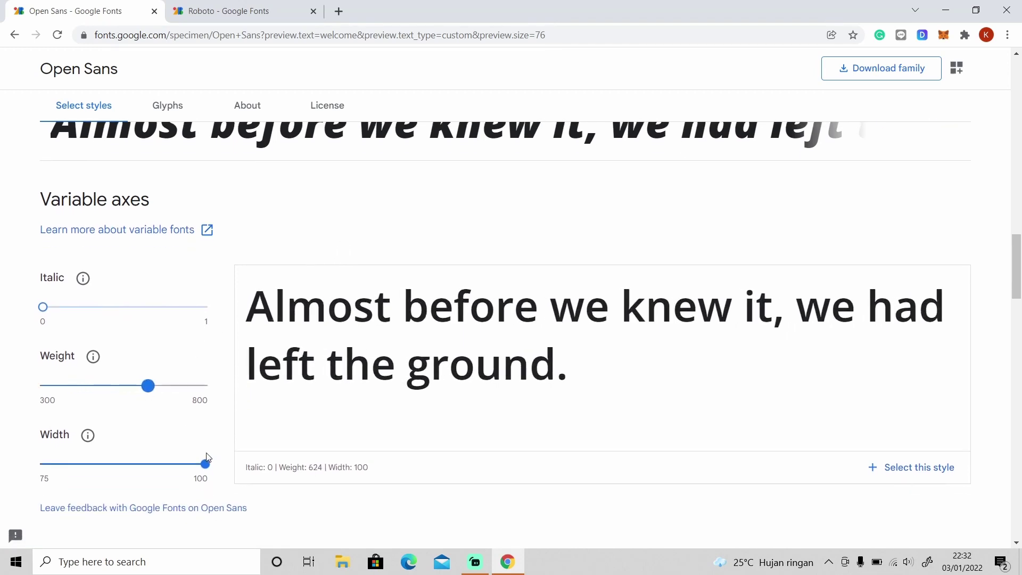
{"action": "left_click_drag", "start_coordinate": [203, 463], "coordinate": [141, 463]}
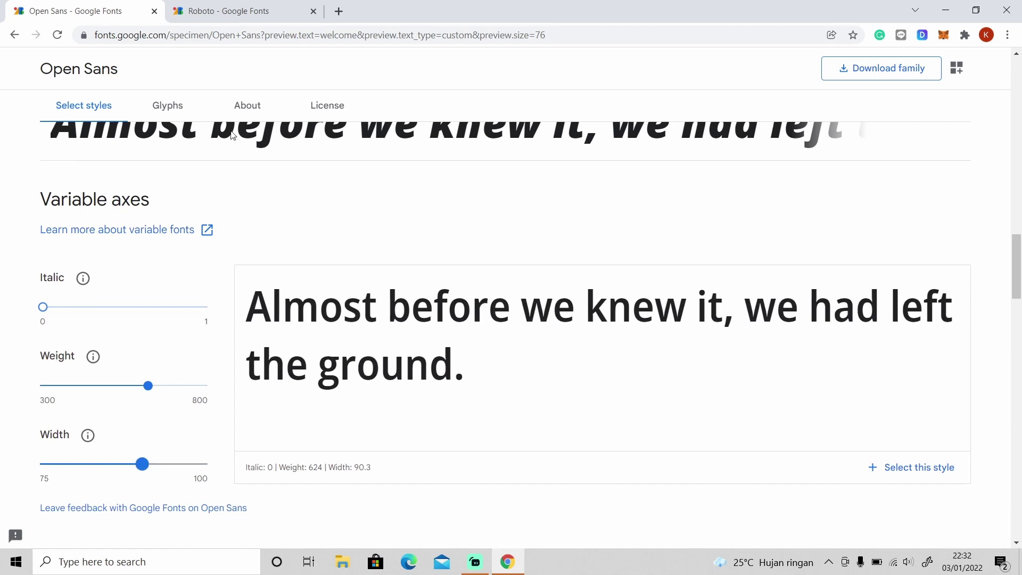
- Browse the Roboto page's sample glyphs, About and License sections
{"action": "left_click", "coordinate": [244, 11]}
{"action": "scroll", "coordinate": [306, 384], "scroll_direction": "down", "scroll_amount": 12}
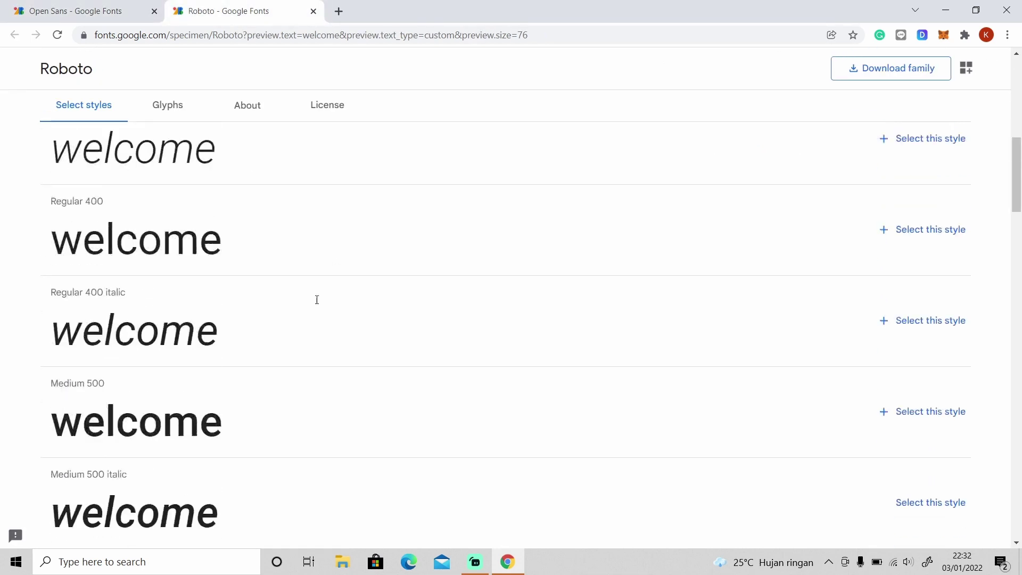
{"action": "scroll", "coordinate": [306, 384], "scroll_direction": "down", "scroll_amount": 8}
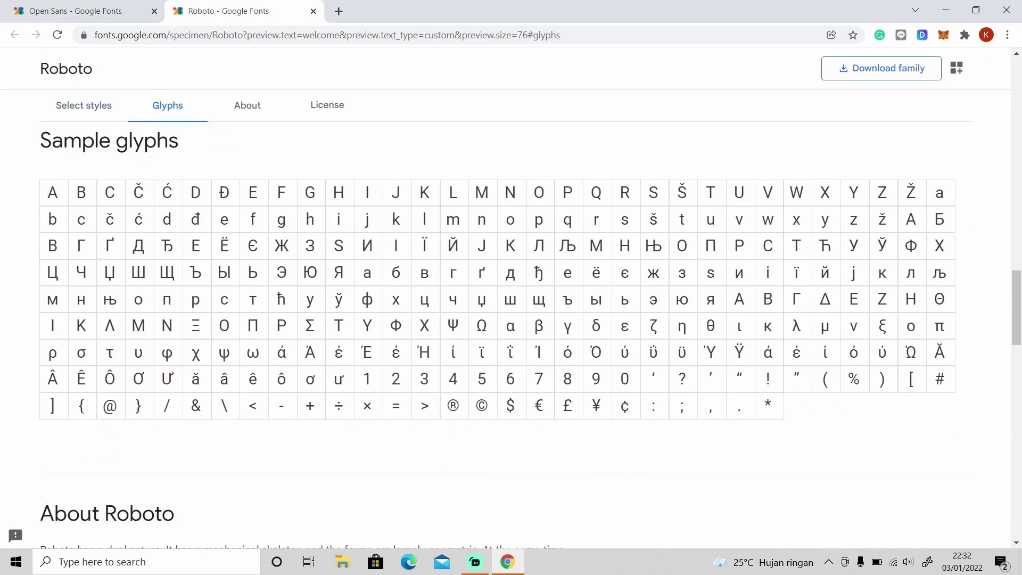
{"action": "scroll", "coordinate": [306, 467], "scroll_direction": "up", "scroll_amount": 3}
{"action": "scroll", "coordinate": [160, 133], "scroll_direction": "up", "scroll_amount": 10}
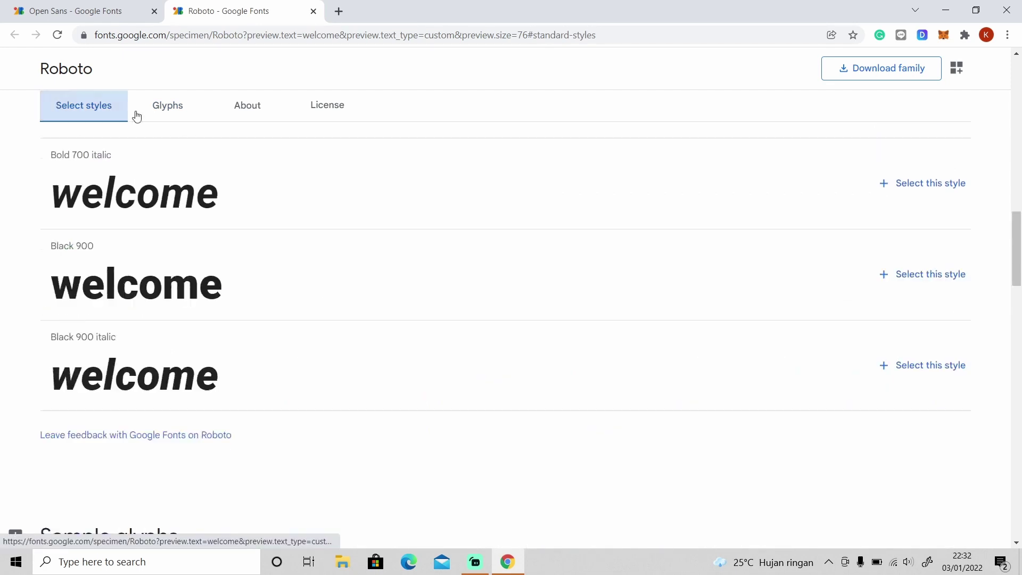
{"action": "left_click", "coordinate": [139, 11]}
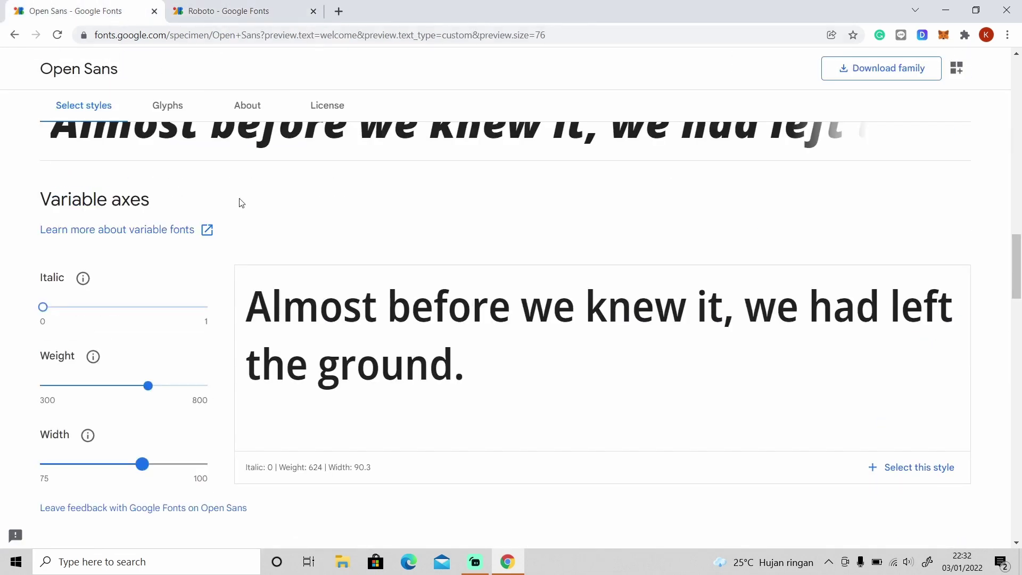
{"action": "scroll", "coordinate": [197, 110], "scroll_direction": "up", "scroll_amount": 3}
{"action": "left_click", "coordinate": [223, 12]}
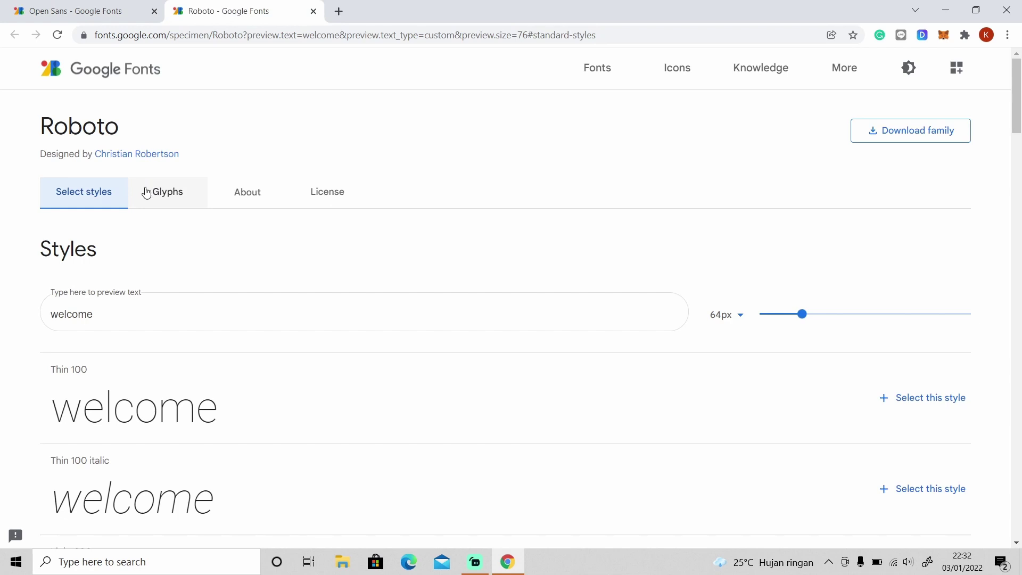
{"action": "left_click", "coordinate": [178, 191]}
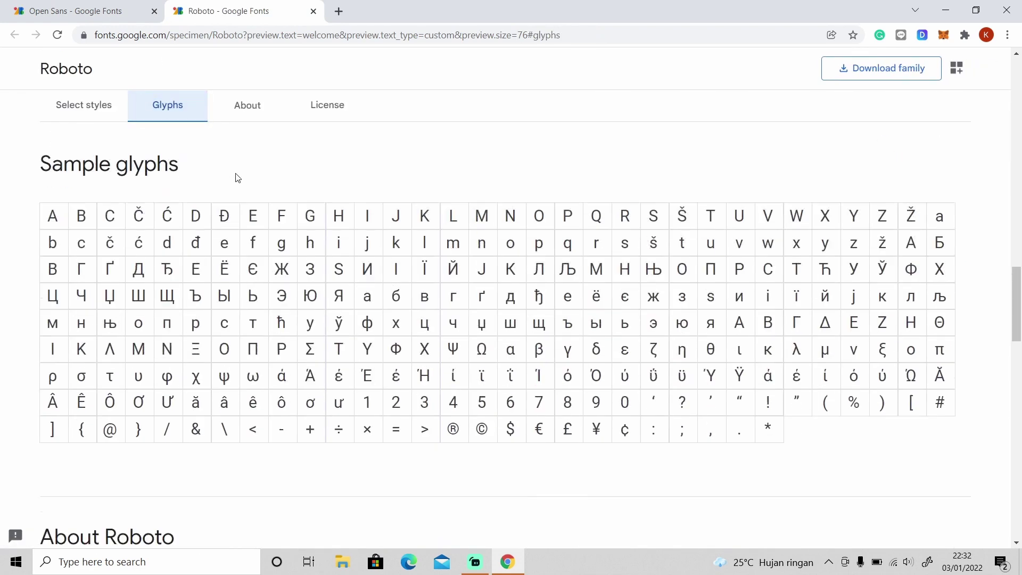
{"action": "left_click", "coordinate": [247, 113]}
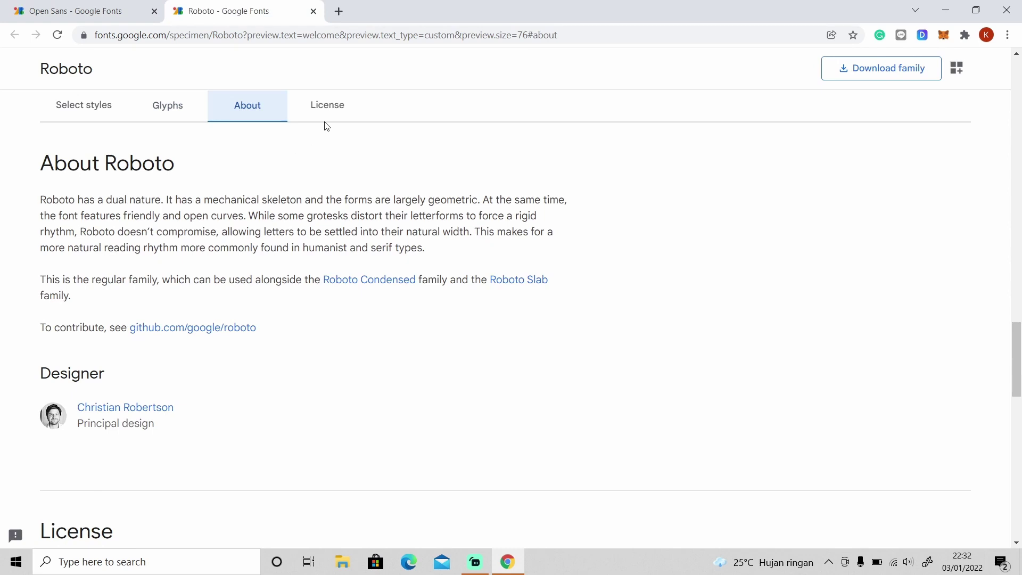
{"action": "left_click", "coordinate": [332, 106]}
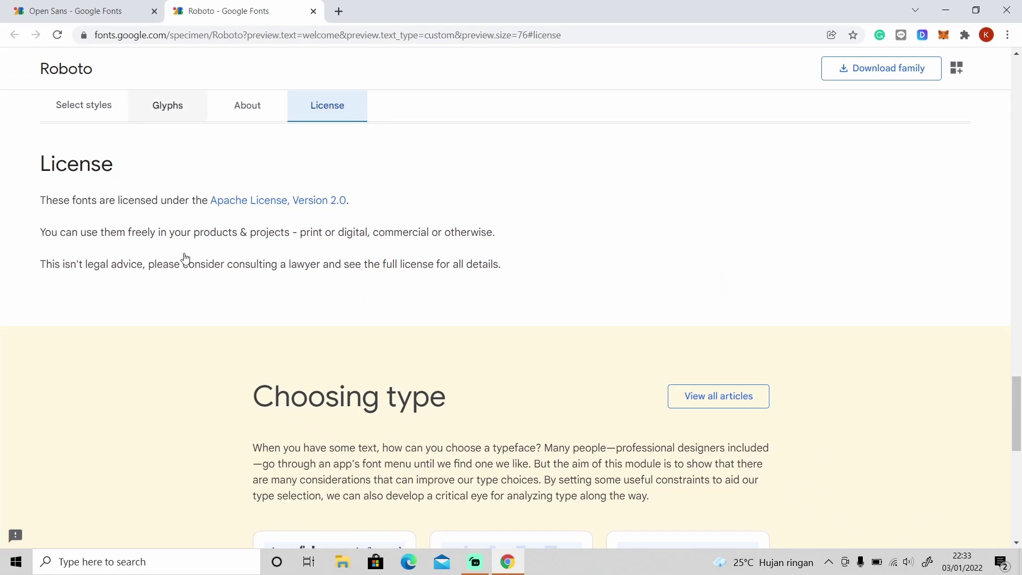
- Download the complete Roboto family as Roboto.zip
{"action": "left_click", "coordinate": [88, 105]}
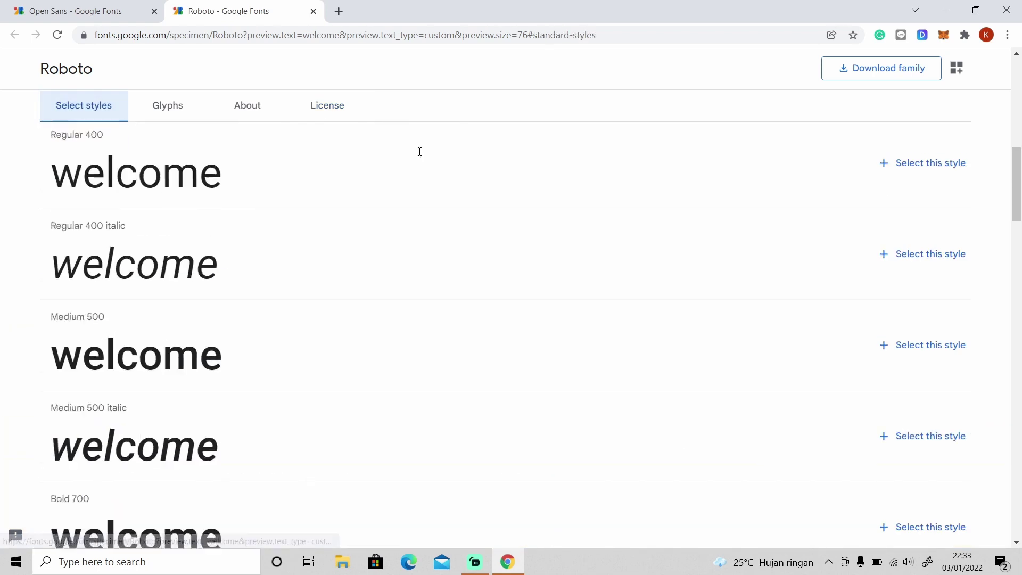
{"action": "scroll", "coordinate": [474, 176], "scroll_direction": "up", "scroll_amount": 2}
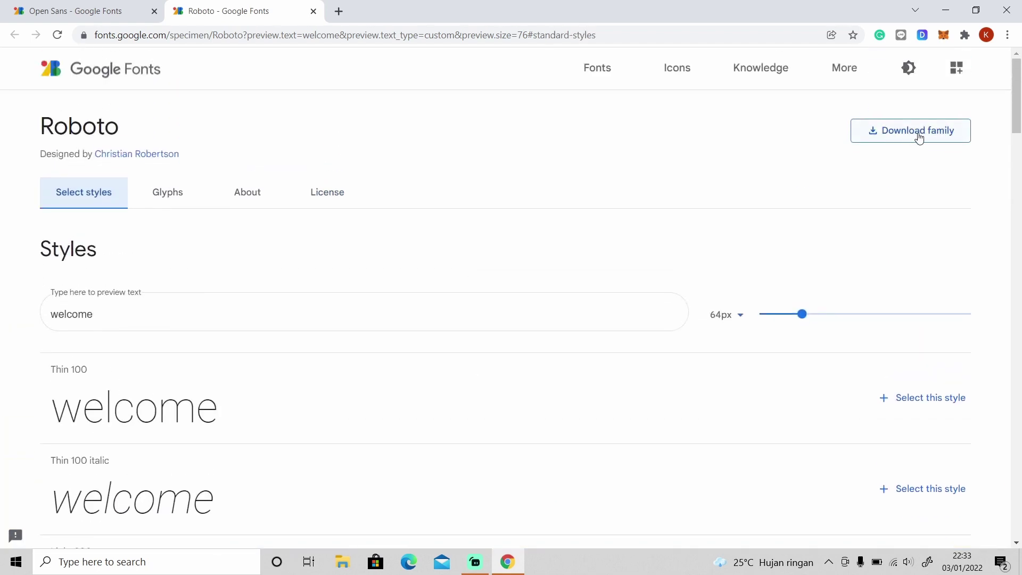
{"action": "left_click", "coordinate": [917, 138]}
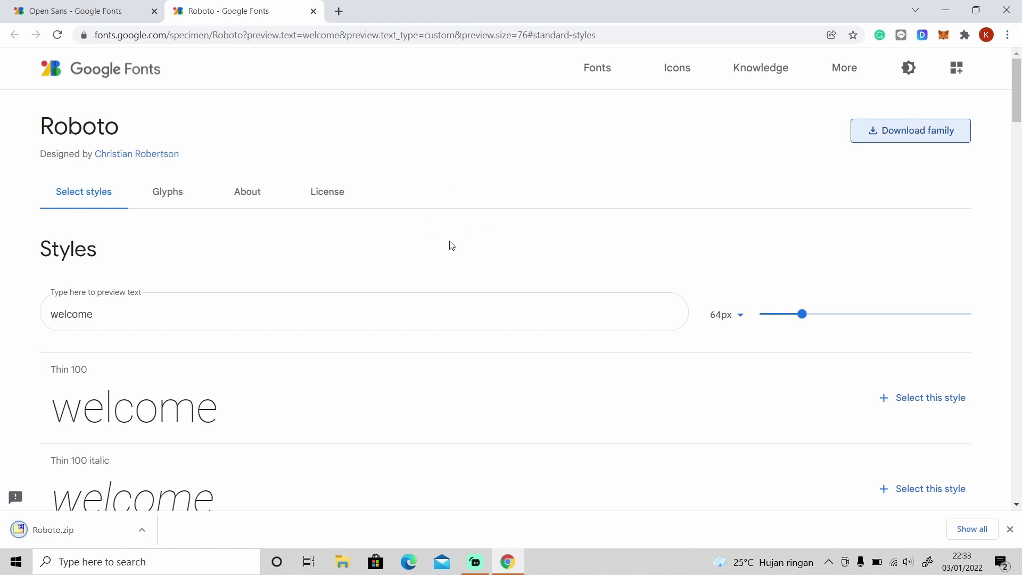
- Create 'New folder' in Downloads and copy Roboto.zip into it
{"action": "left_click", "coordinate": [343, 561]}
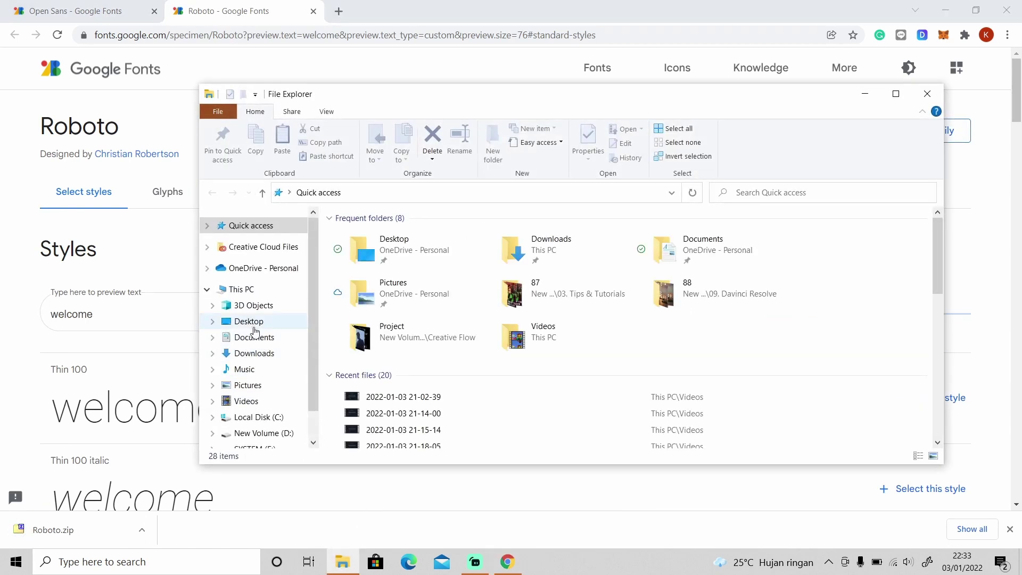
{"action": "left_click", "coordinate": [260, 355]}
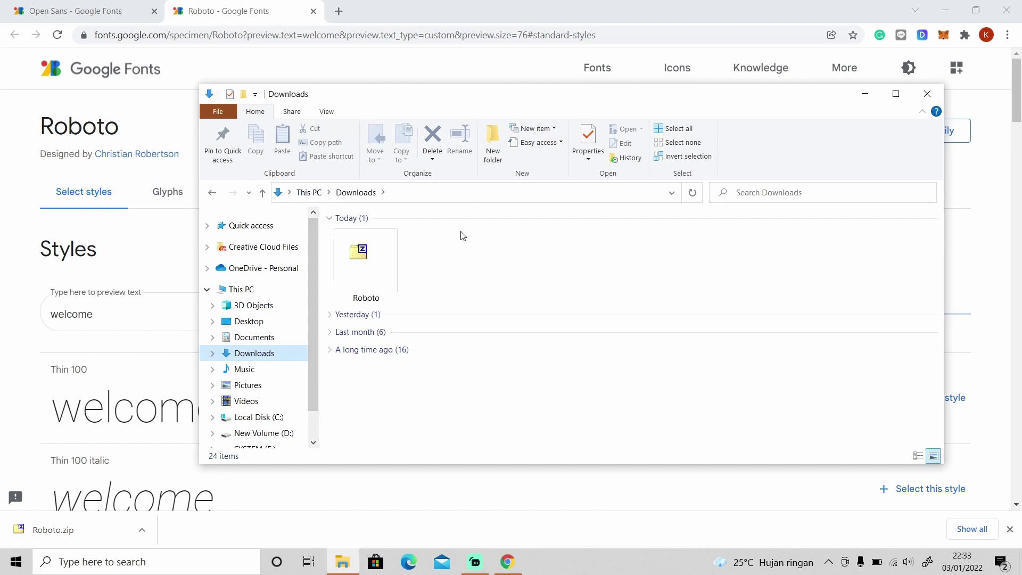
{"action": "left_click", "coordinate": [491, 146]}
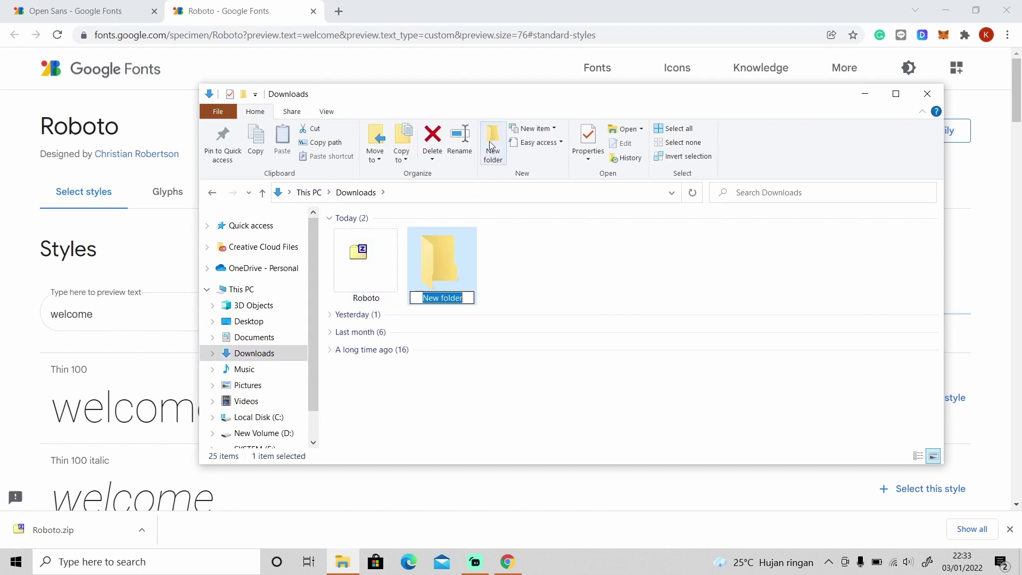
{"action": "key", "text": "Return"}
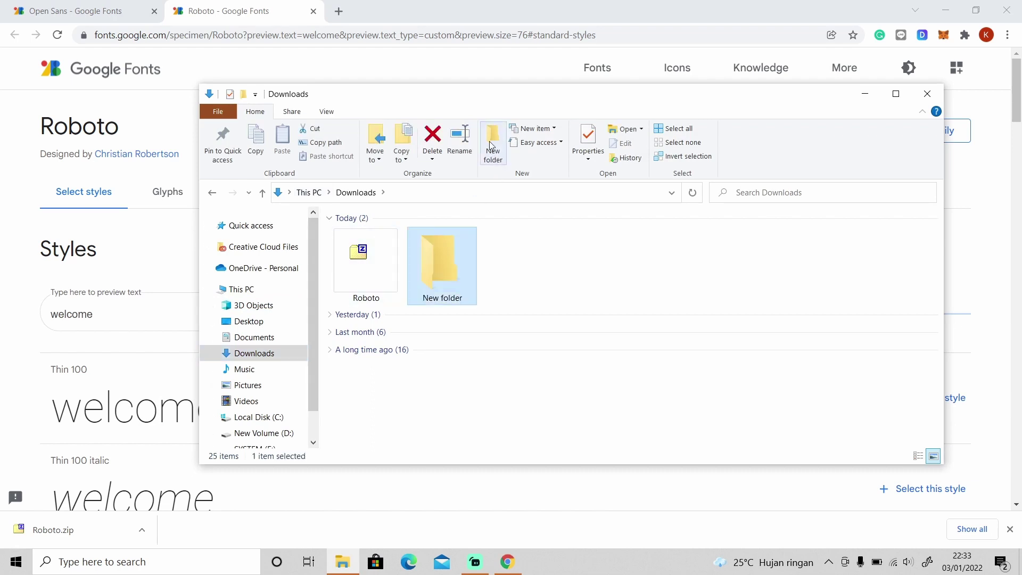
{"action": "left_click", "coordinate": [379, 281]}
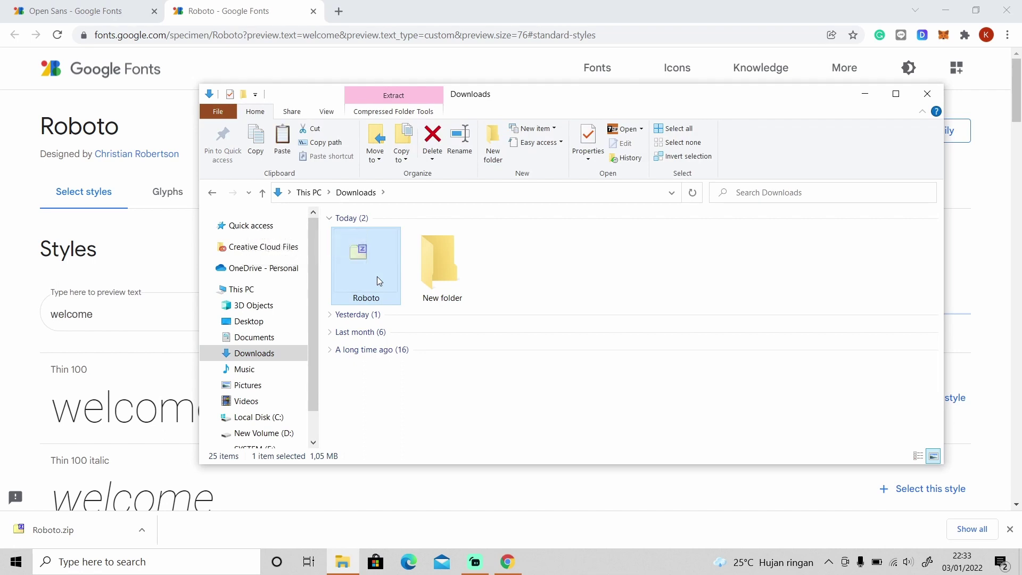
{"action": "key", "text": "Right"}
{"action": "key", "text": "Return"}
{"action": "key", "text": "ctrl+v"}
- Open Roboto.zip in 7-Zip and extract its font files into New folder
{"action": "double_click", "coordinate": [371, 240]}
{"action": "left_click", "coordinate": [148, 149]}
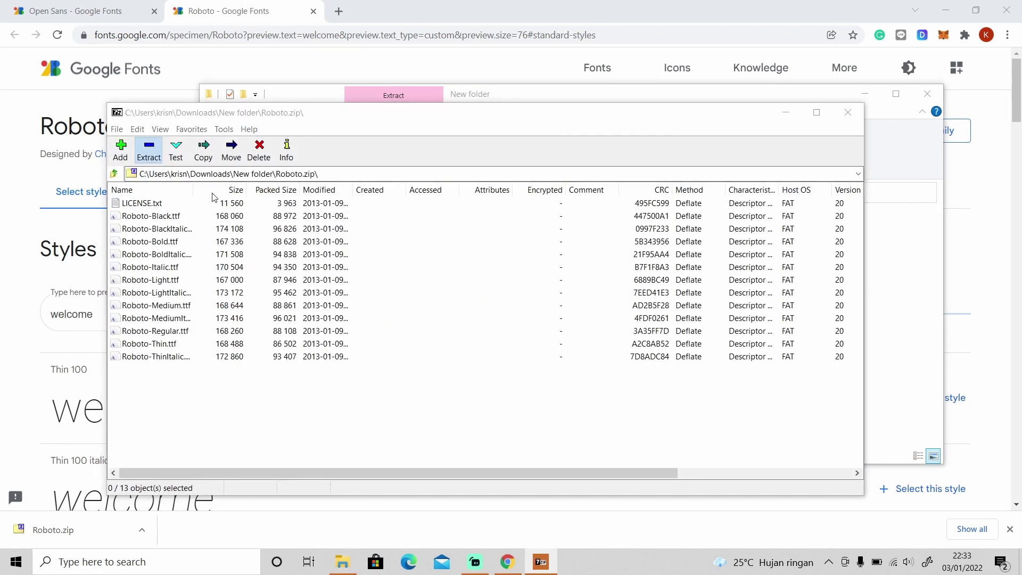
{"action": "key", "text": "Return"}
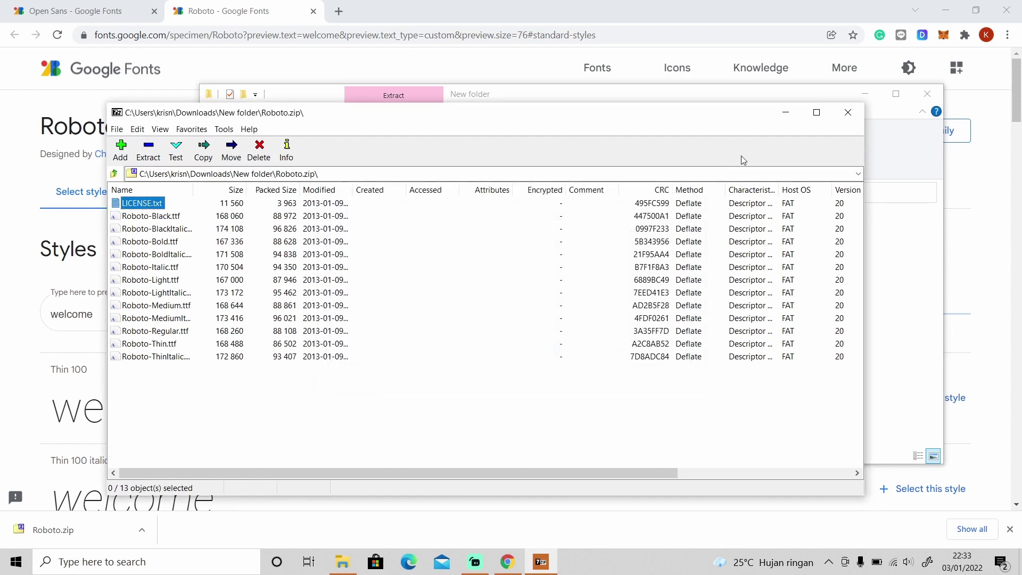
- Install the Roboto-Black font file from New folder through its font preview
{"action": "left_click", "coordinate": [848, 113]}
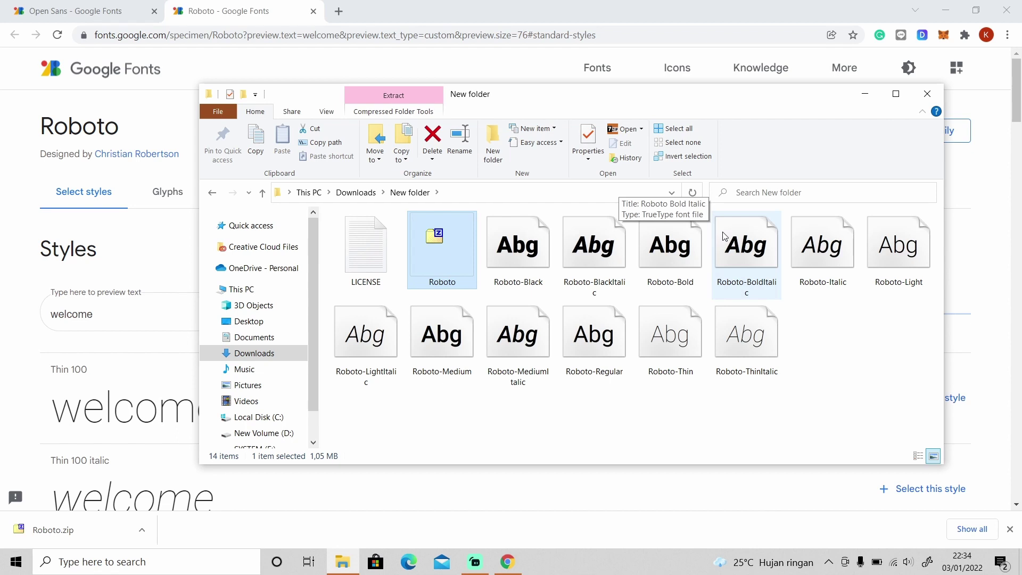
{"action": "double_click", "coordinate": [523, 259]}
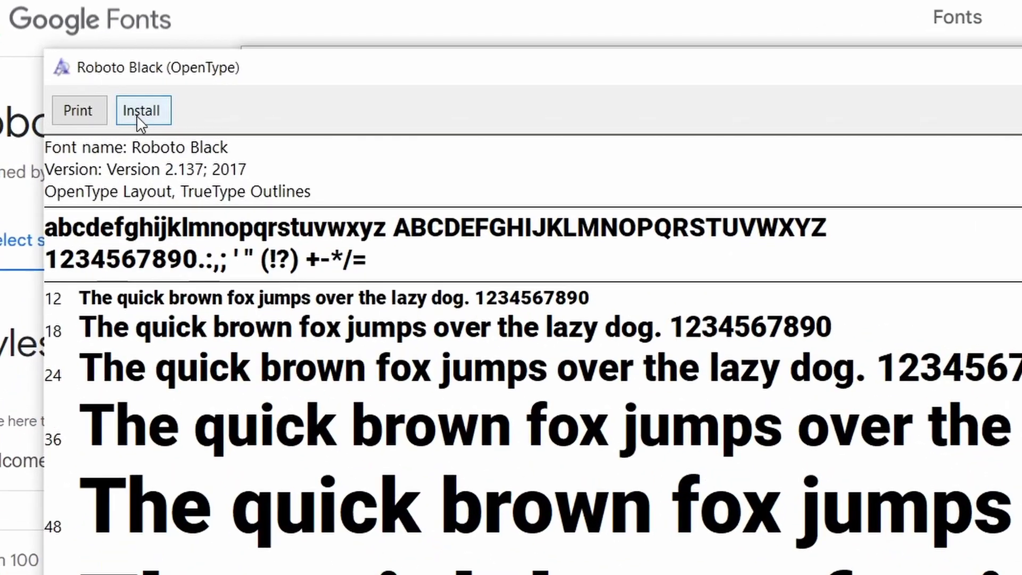
{"action": "left_click", "coordinate": [141, 120]}
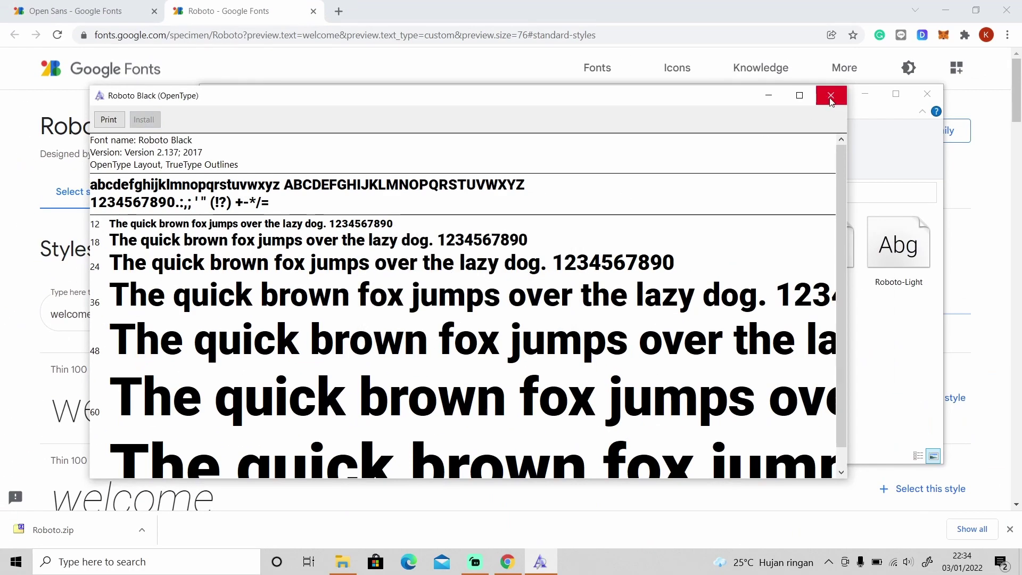
{"action": "left_click", "coordinate": [831, 97]}
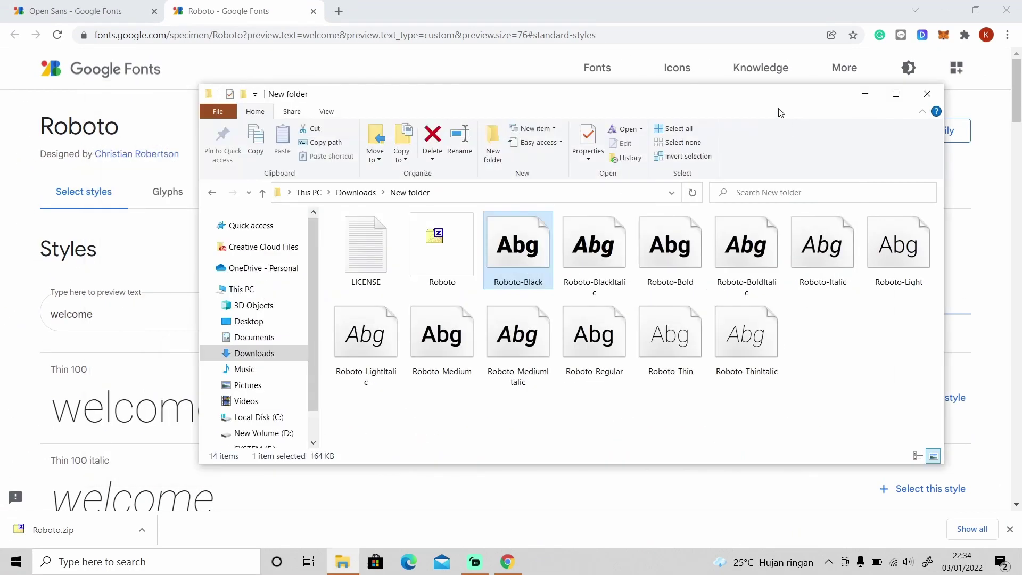
- Open Windows Font settings through a search for 'font'
{"action": "key", "text": "super"}
{"action": "type", "text": "font"}
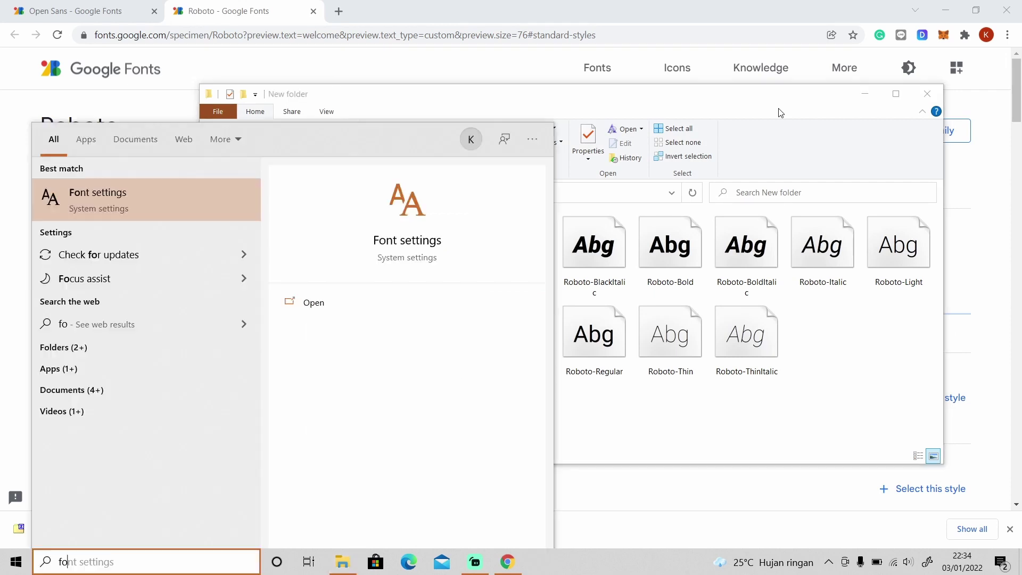
{"action": "left_click", "coordinate": [142, 200]}
- Drop Roboto-BlackItalic onto the Fonts install box, then close Settings
{"action": "left_click", "coordinate": [343, 562]}
{"action": "left_click_drag", "start_coordinate": [466, 105], "coordinate": [686, 80]}
{"action": "left_click_drag", "start_coordinate": [805, 237], "coordinate": [308, 137]}
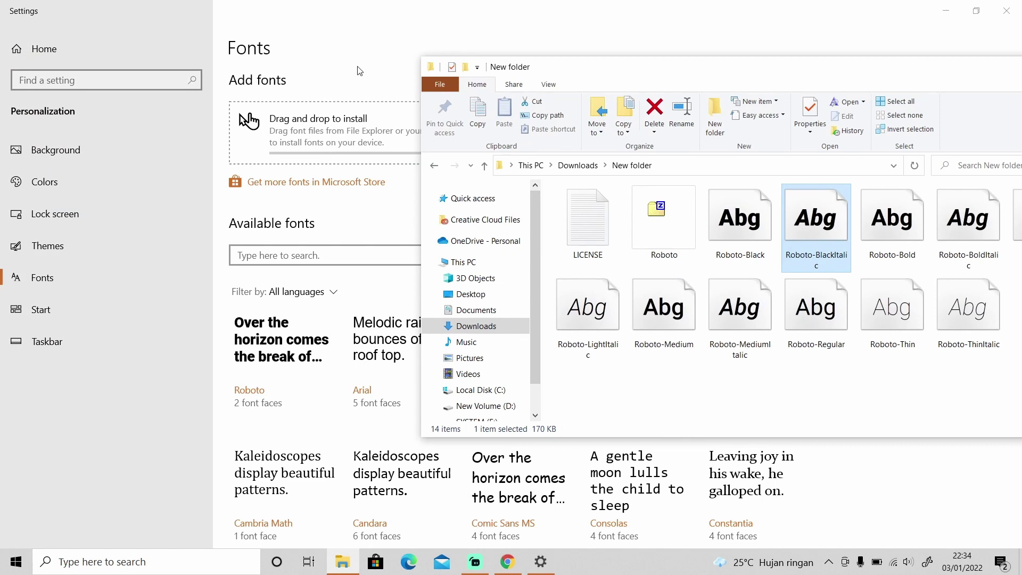
{"action": "left_click", "coordinate": [377, 73]}
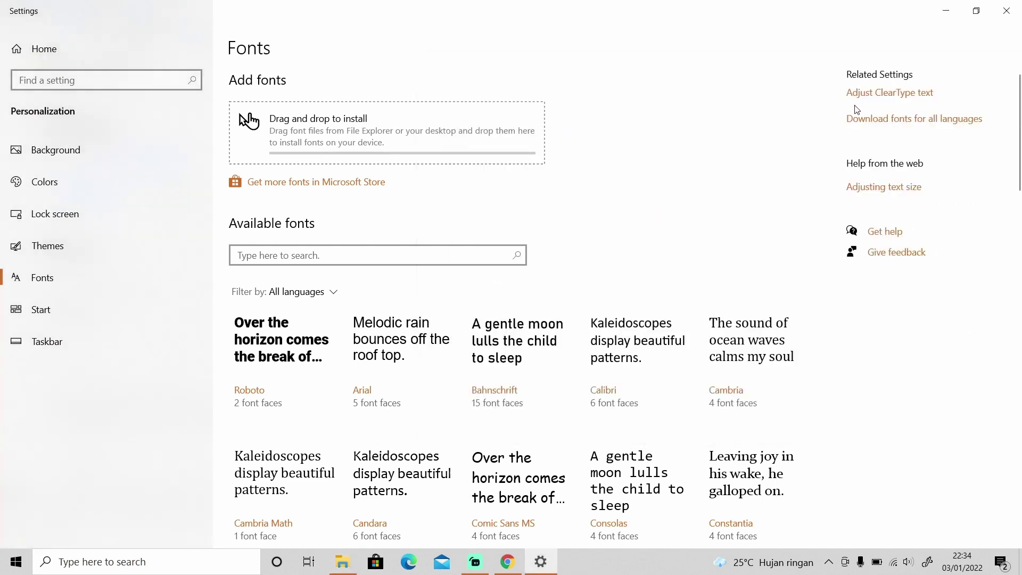
{"action": "left_click", "coordinate": [1006, 11]}
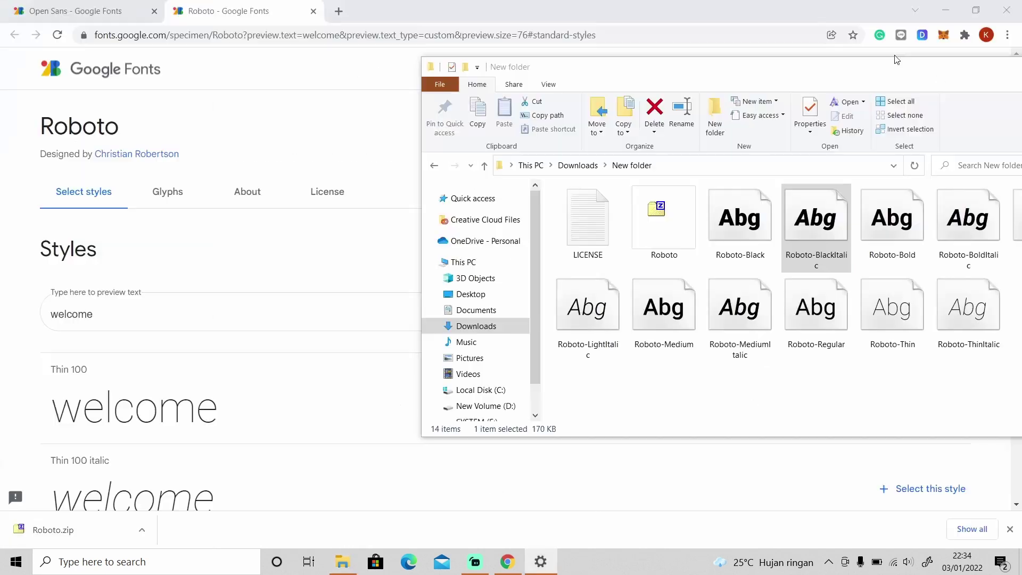
{"action": "left_click", "coordinate": [896, 235]}
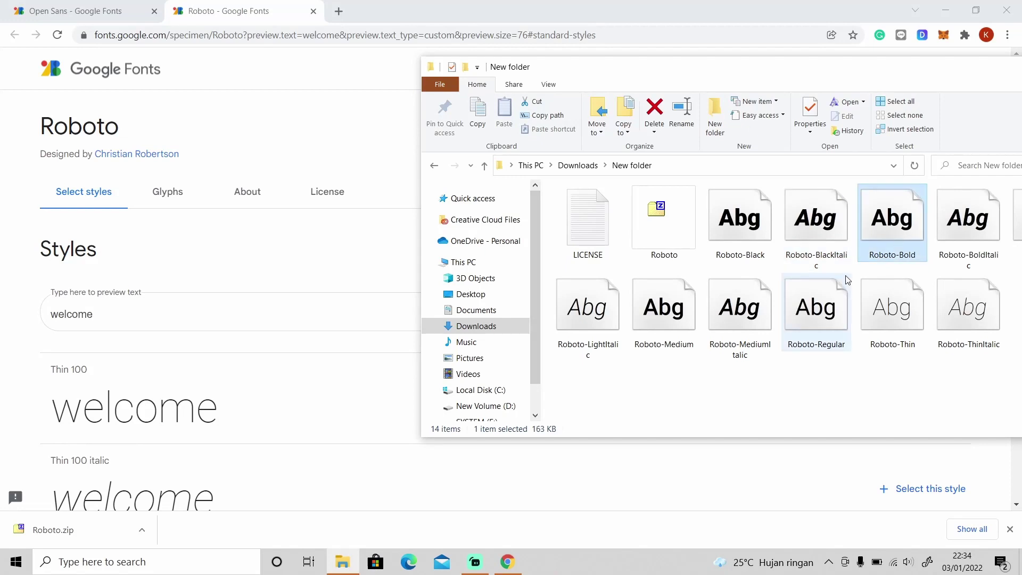
- Drag Roboto-Bold into C:\Windows\Fonts to install it
{"action": "left_click", "coordinate": [494, 395]}
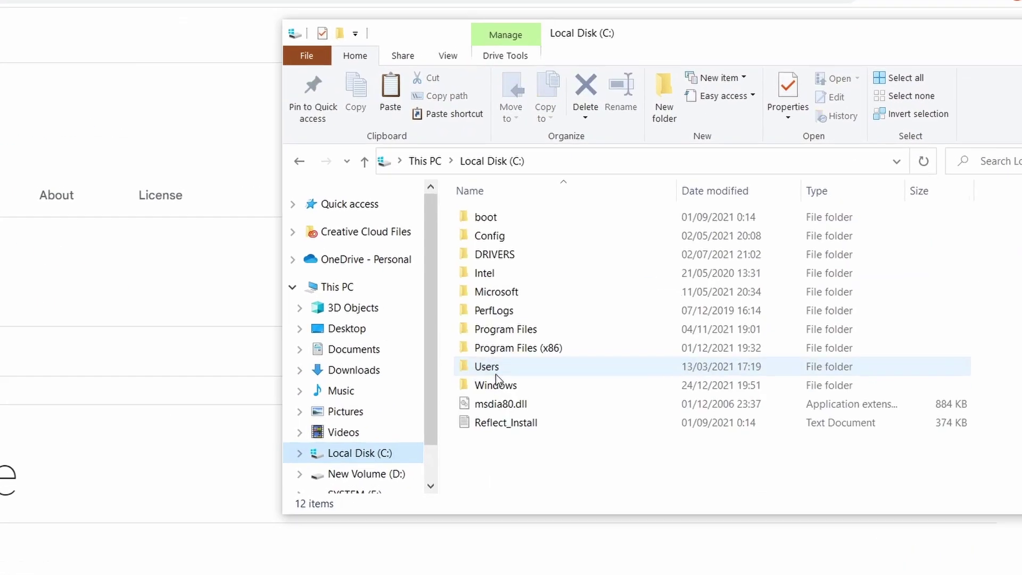
{"action": "left_click", "coordinate": [605, 310]}
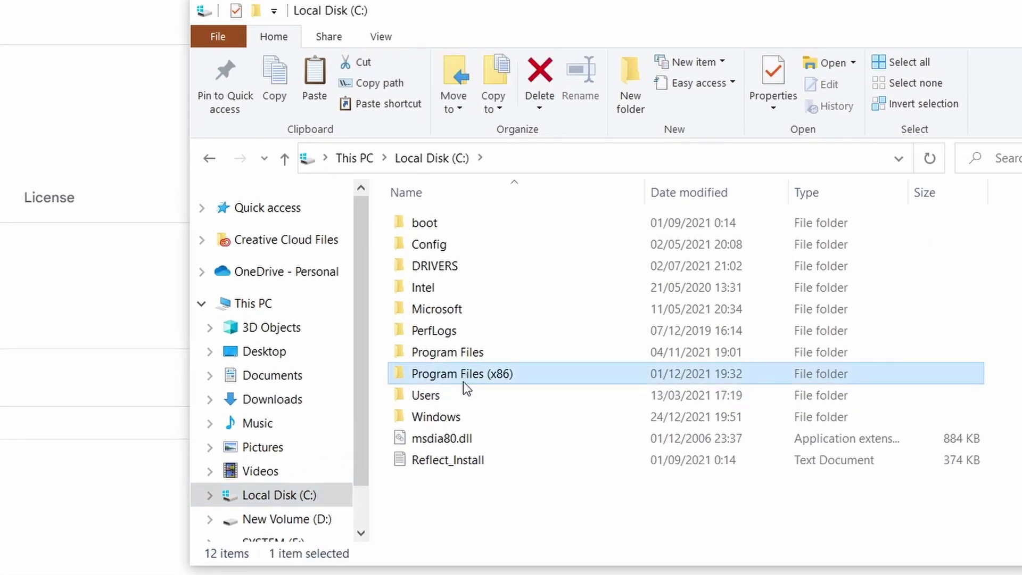
{"action": "double_click", "coordinate": [457, 416]}
{"action": "scroll", "coordinate": [383, 422], "scroll_direction": "down", "scroll_amount": 2}
{"action": "scroll", "coordinate": [435, 467], "scroll_direction": "down", "scroll_amount": 1}
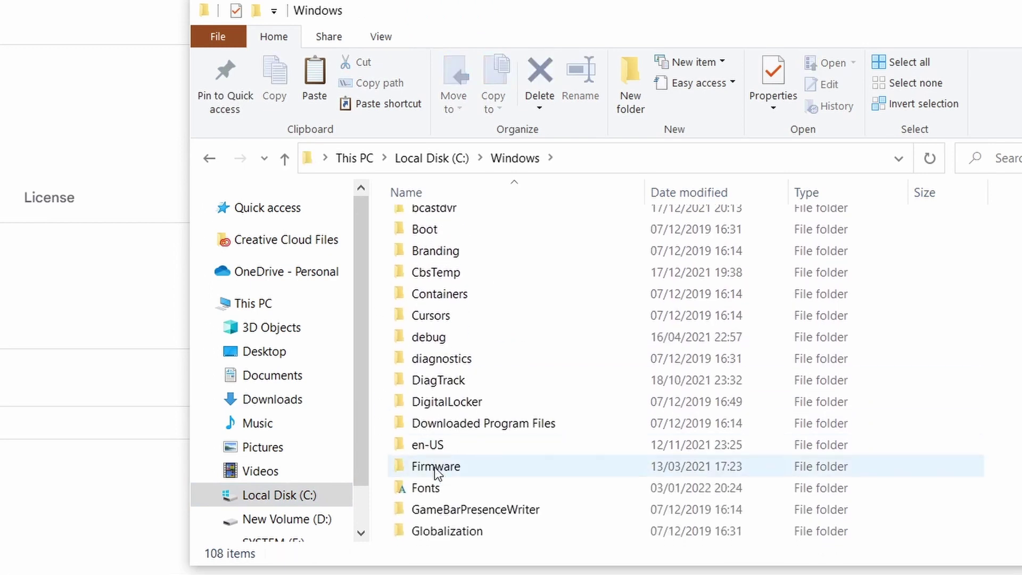
{"action": "double_click", "coordinate": [430, 490]}
{"action": "left_click_drag", "start_coordinate": [441, 484], "coordinate": [544, 350]}
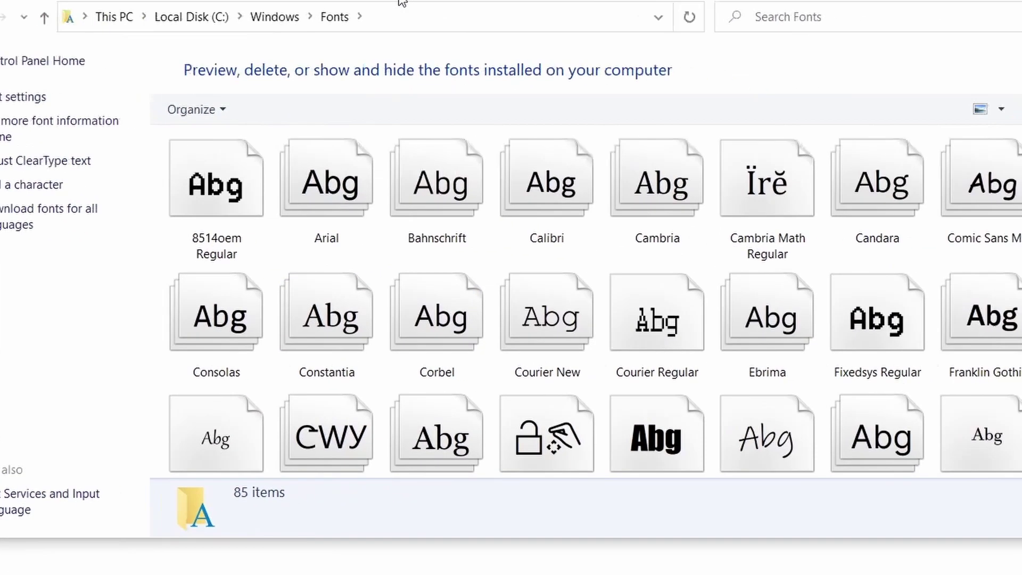
- Confirm the Roboto family lists Black, Black Italic and Bold faces, then close it
{"action": "left_click_drag", "start_coordinate": [1021, 193], "coordinate": [987, 353]}
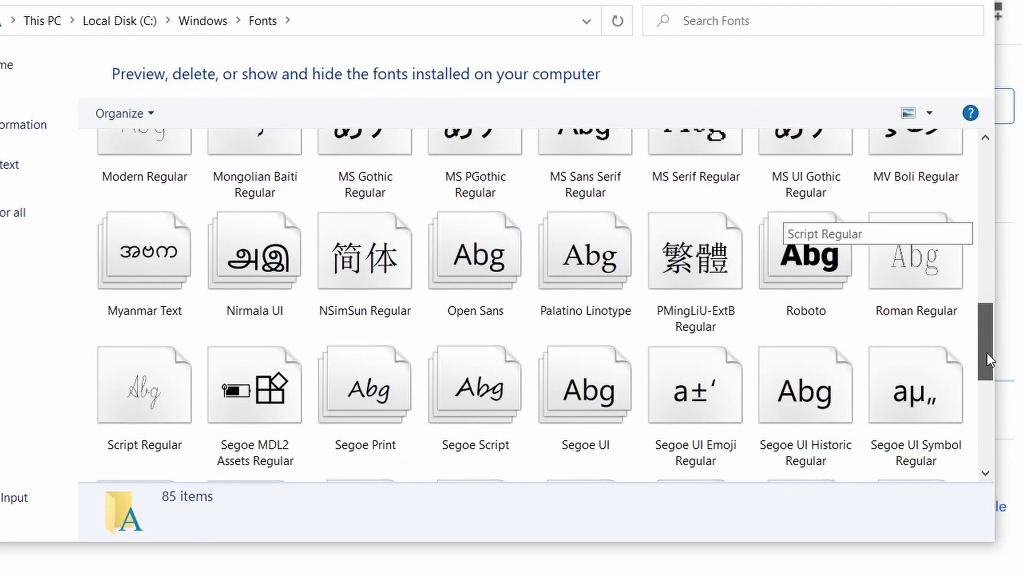
{"action": "double_click", "coordinate": [804, 273]}
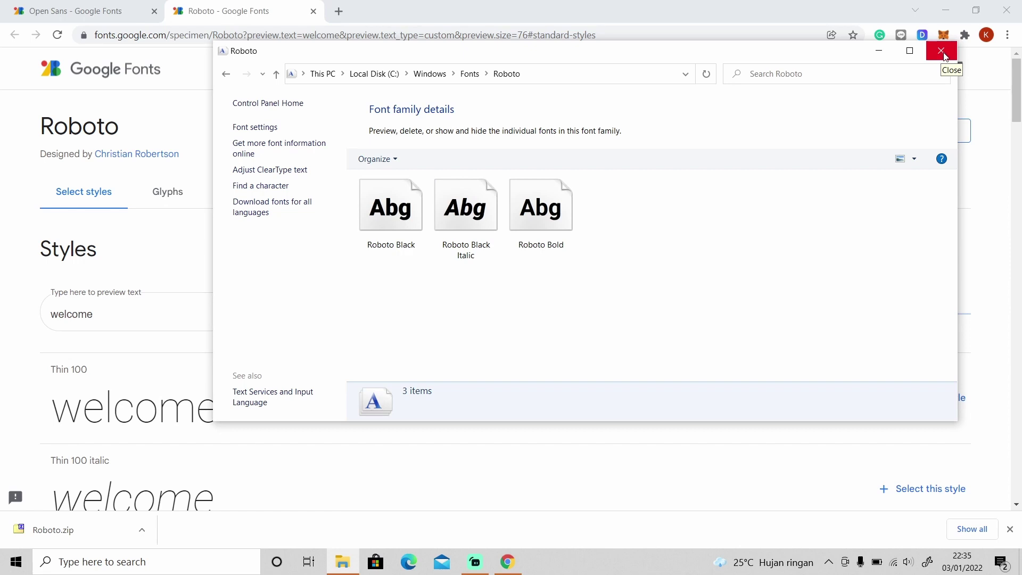
{"action": "left_click", "coordinate": [943, 52]}
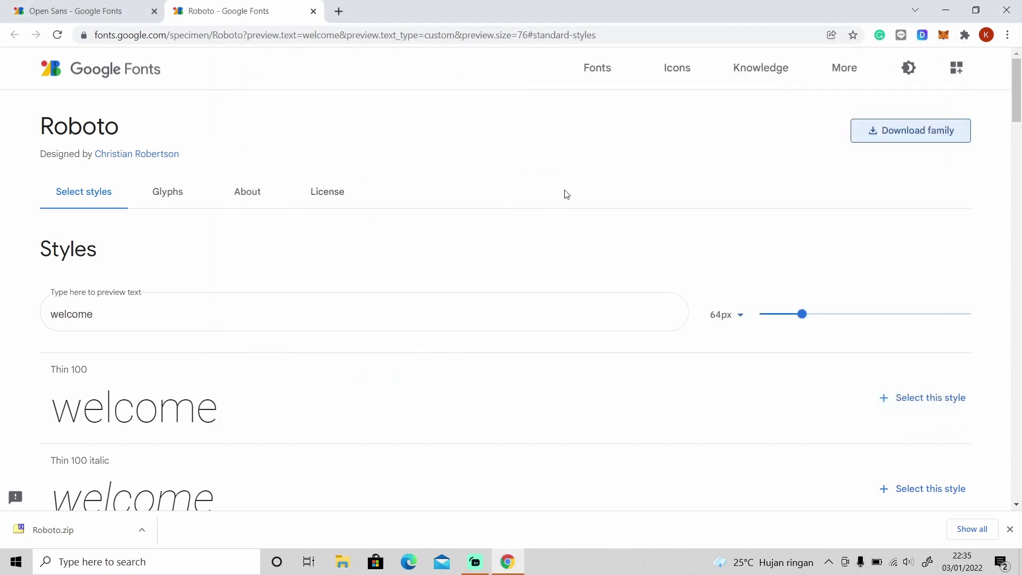
- Add Roboto Light 300 italic and Open Sans Medium 500 to the selected families
{"action": "scroll", "coordinate": [558, 250], "scroll_direction": "down", "scroll_amount": 3}
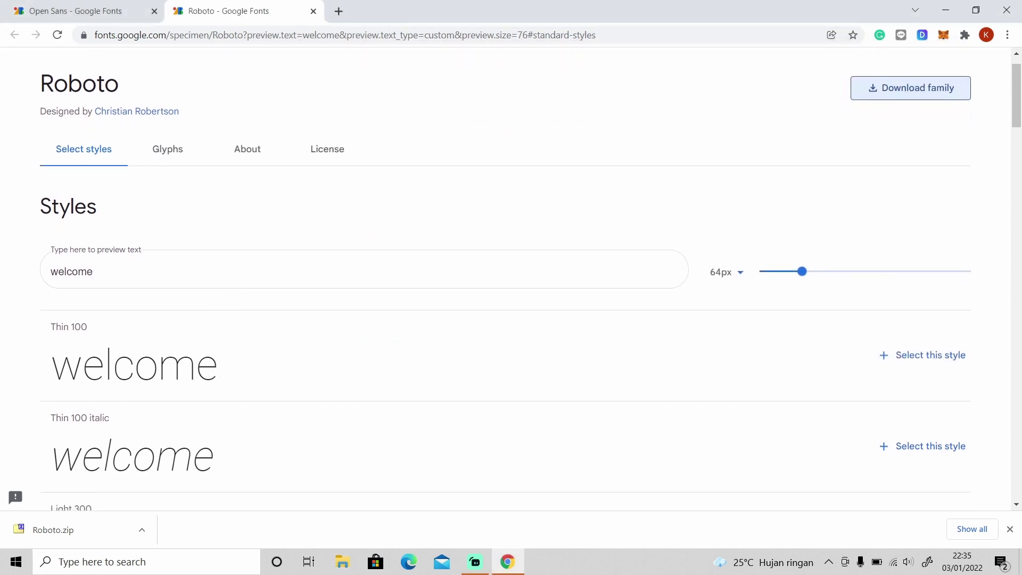
{"action": "scroll", "coordinate": [545, 260], "scroll_direction": "down", "scroll_amount": 3}
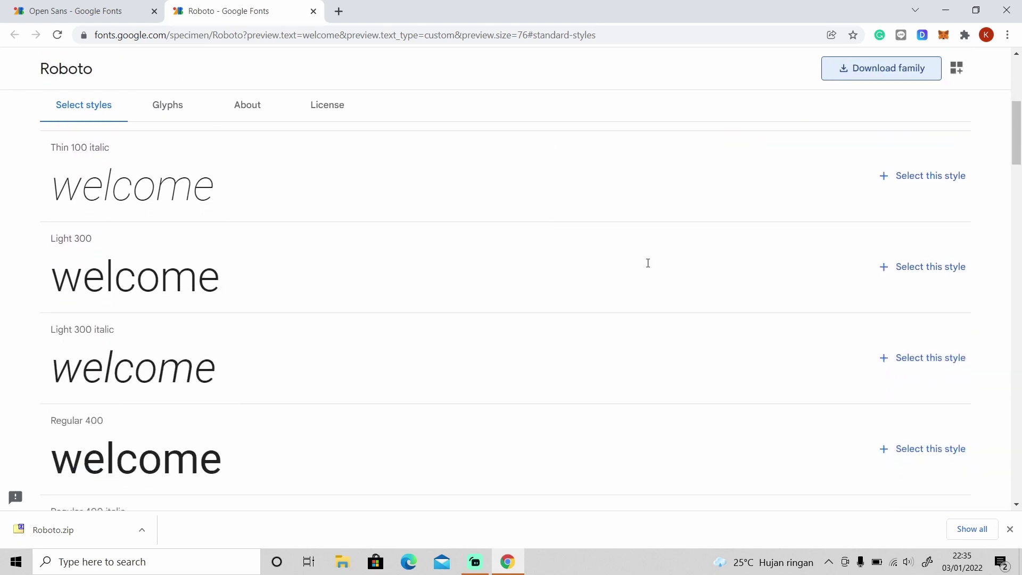
{"action": "left_click", "coordinate": [920, 362]}
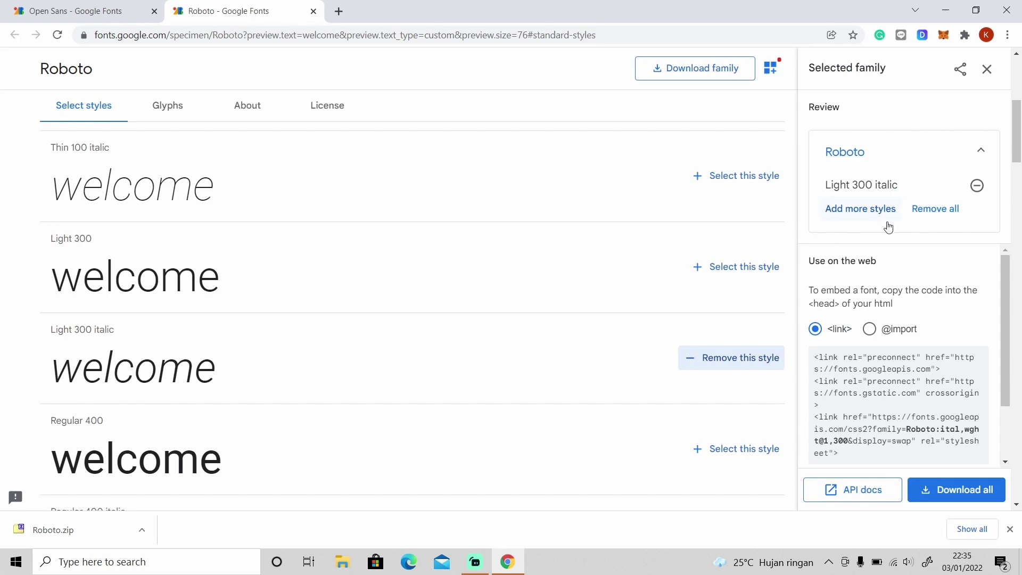
{"action": "left_click", "coordinate": [771, 69]}
{"action": "left_click", "coordinate": [959, 80]}
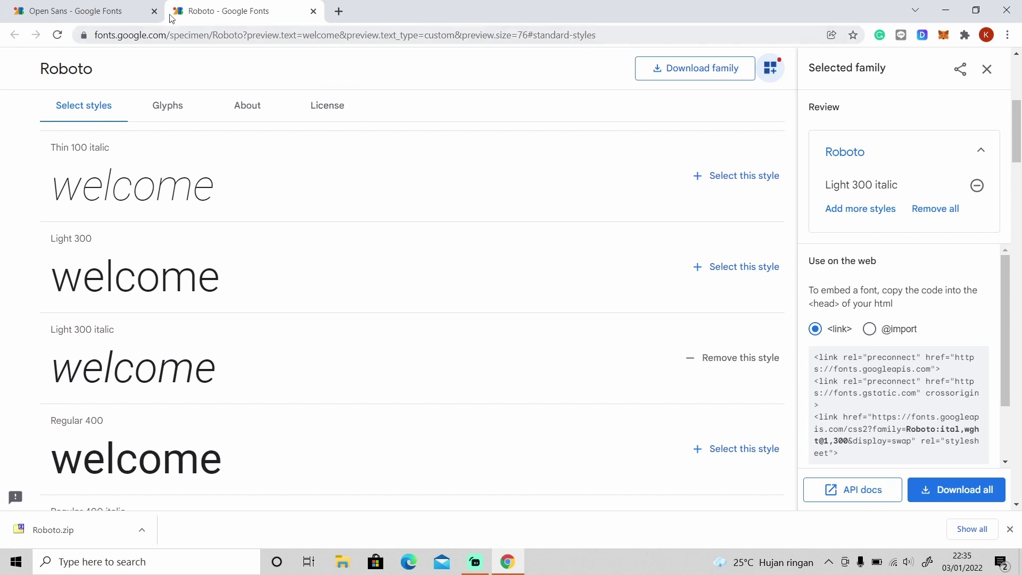
{"action": "left_click", "coordinate": [107, 12]}
{"action": "scroll", "coordinate": [646, 327], "scroll_direction": "down", "scroll_amount": 8}
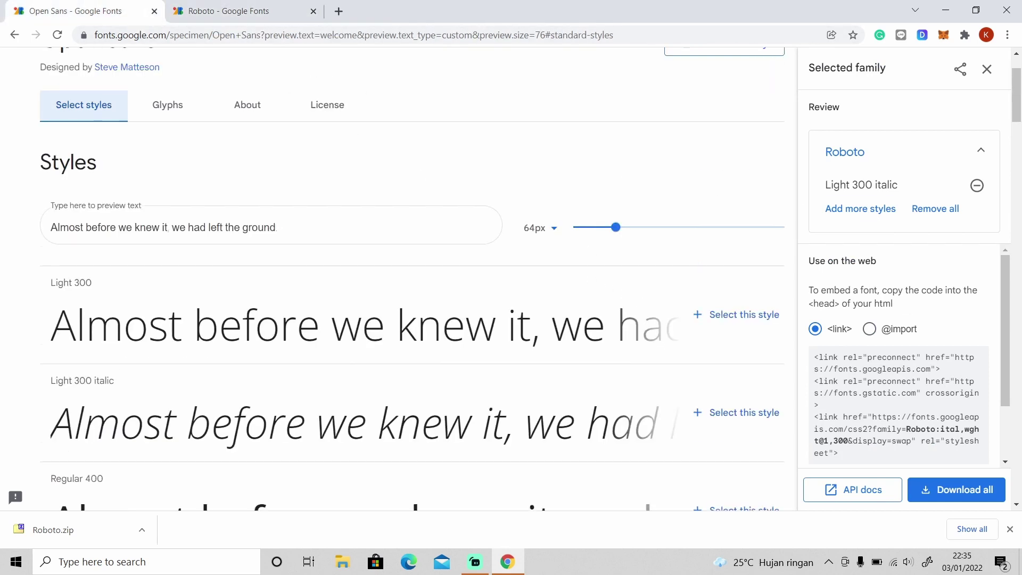
{"action": "left_click", "coordinate": [749, 295]}
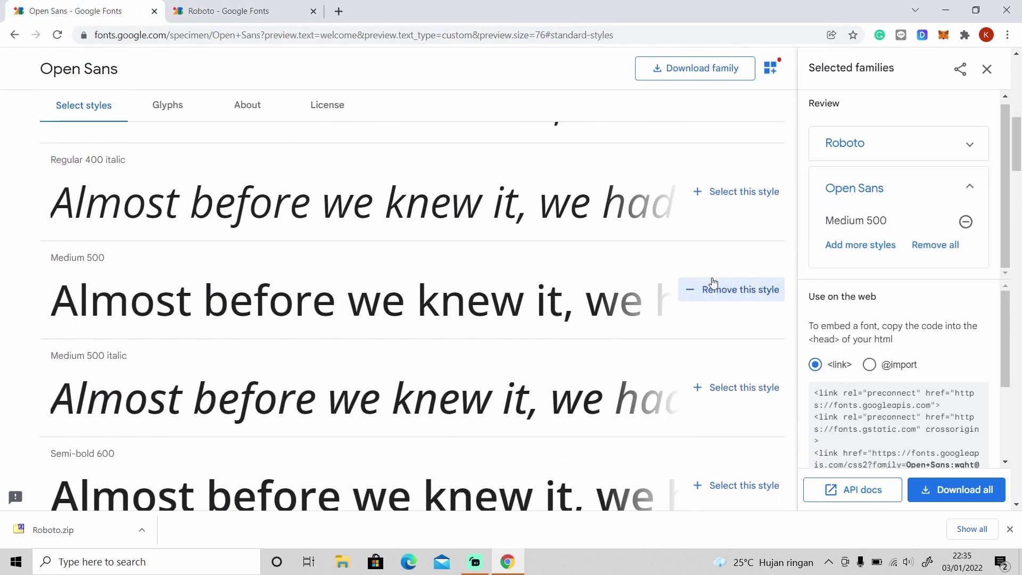
- Download both families as Open_Sans,Roboto.zip, then remove Open Sans and select the embed code
{"action": "left_click", "coordinate": [239, 12]}
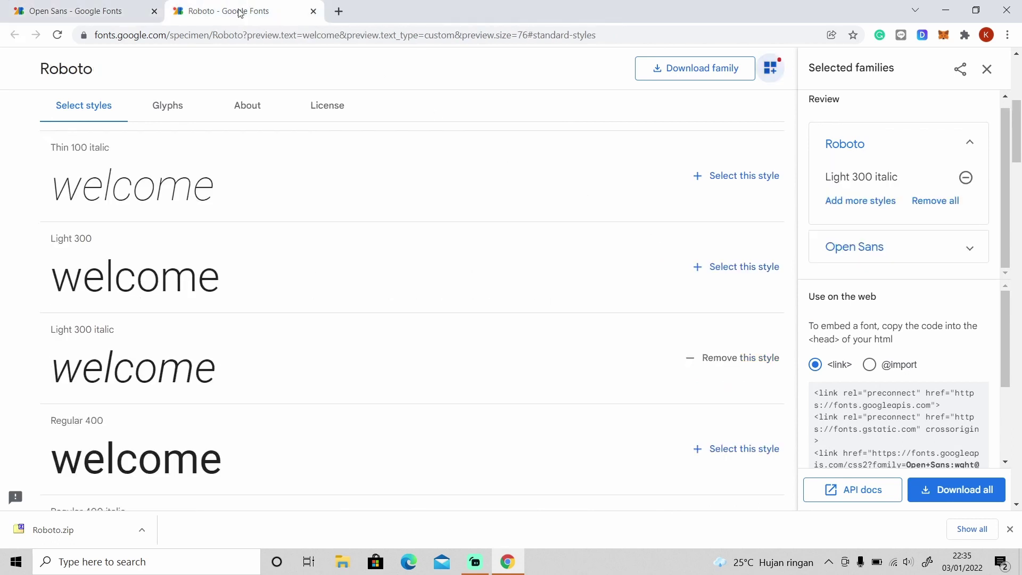
{"action": "left_click", "coordinate": [953, 247]}
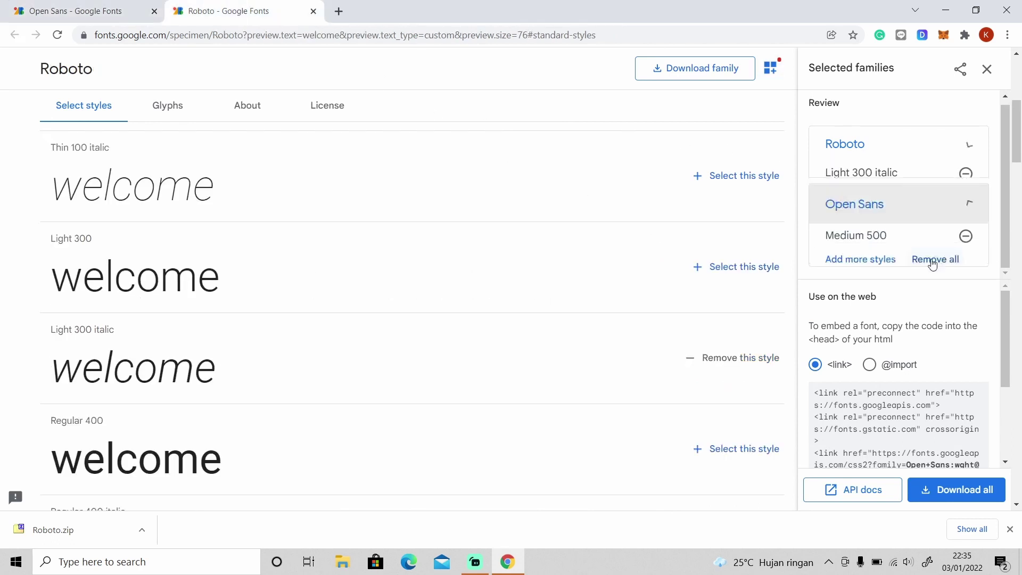
{"action": "left_click", "coordinate": [956, 495]}
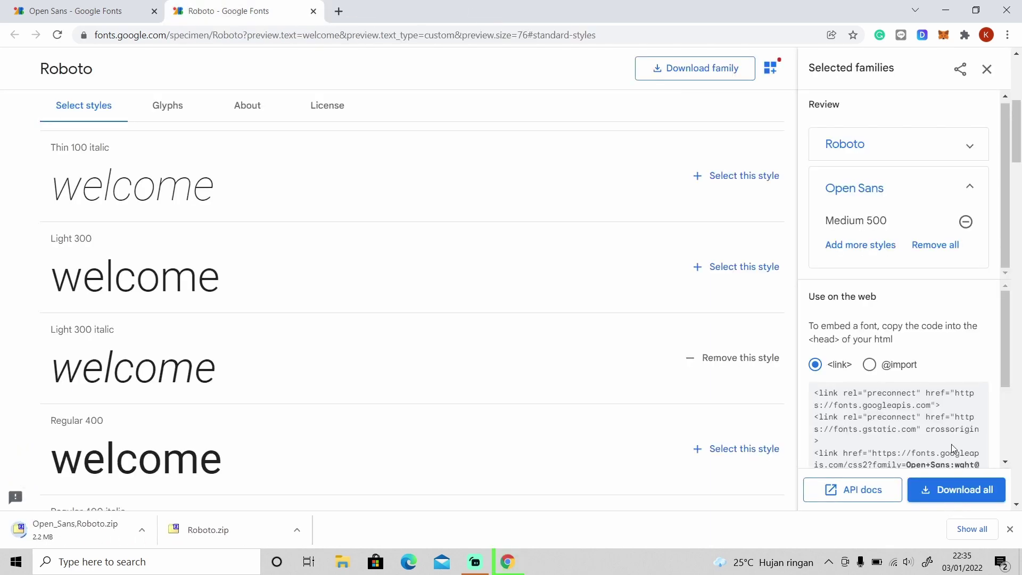
{"action": "left_click", "coordinate": [965, 221]}
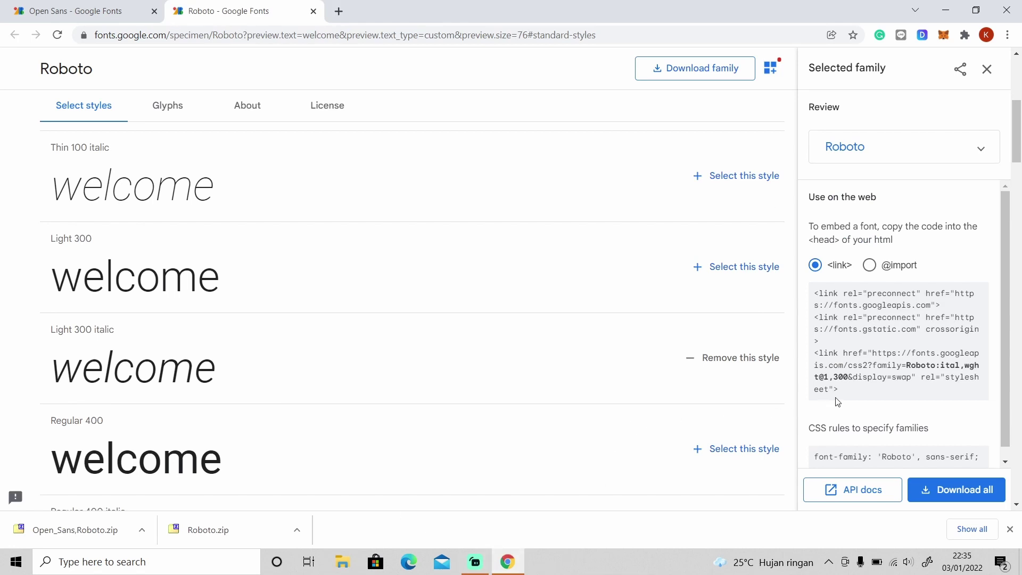
{"action": "left_click_drag", "start_coordinate": [849, 395], "coordinate": [815, 288]}
{"action": "key", "text": "ctrl+c"}
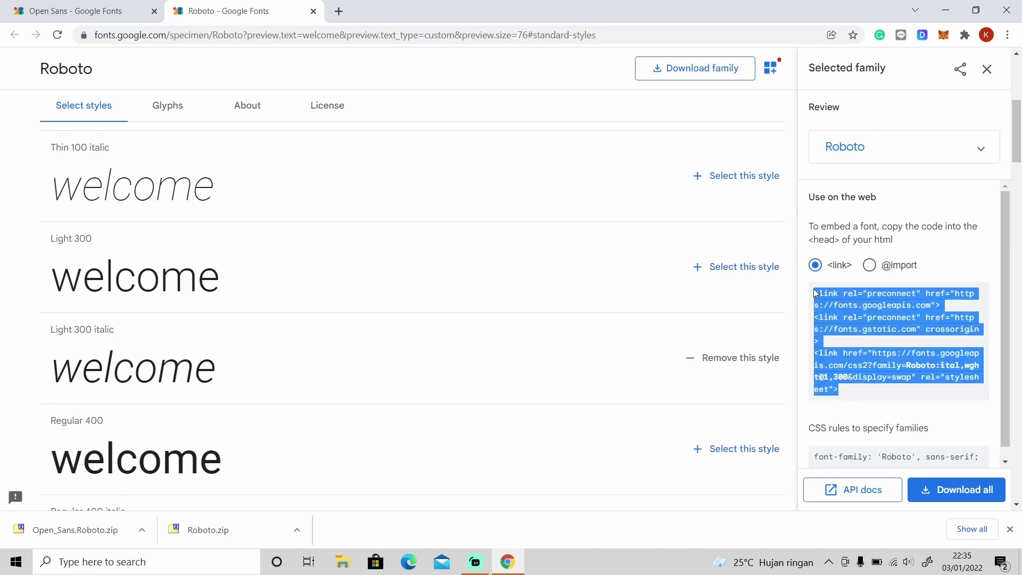
- Load the W3Schools website in a new tab via the 'w3' suggestion
{"action": "left_click", "coordinate": [339, 11]}
{"action": "type", "text": "w3"}
{"action": "key", "text": "Return"}
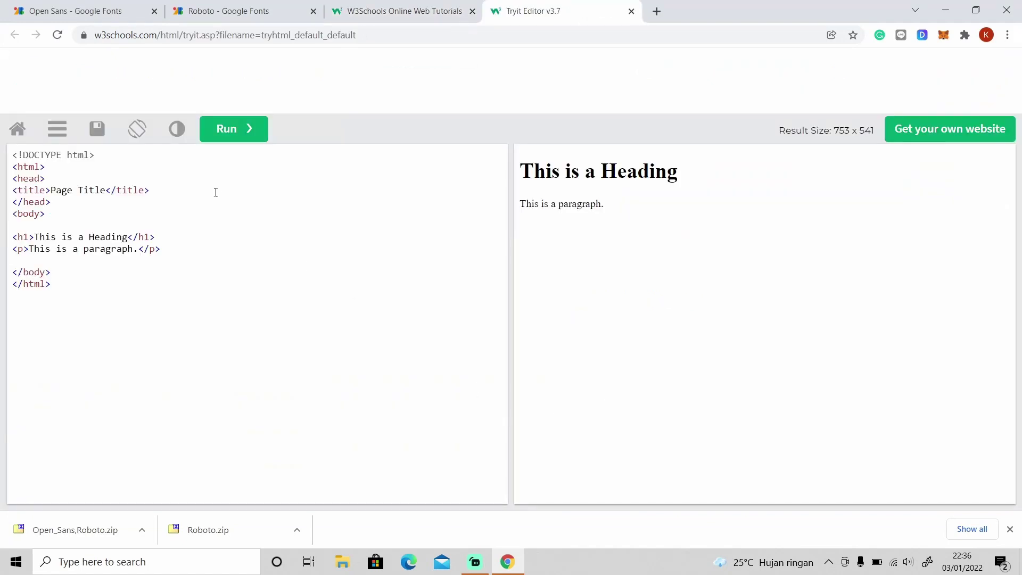
- Paste the Google Fonts link tags after <head> and add an empty <style></style> block
{"action": "key", "text": "Return"}
{"action": "key", "text": "ctrl+v"}
{"action": "key", "text": "Return"}
{"action": "type", "text": "<style>"}
{"action": "key", "text": "Return"}
{"action": "type", "text": "</style?"}
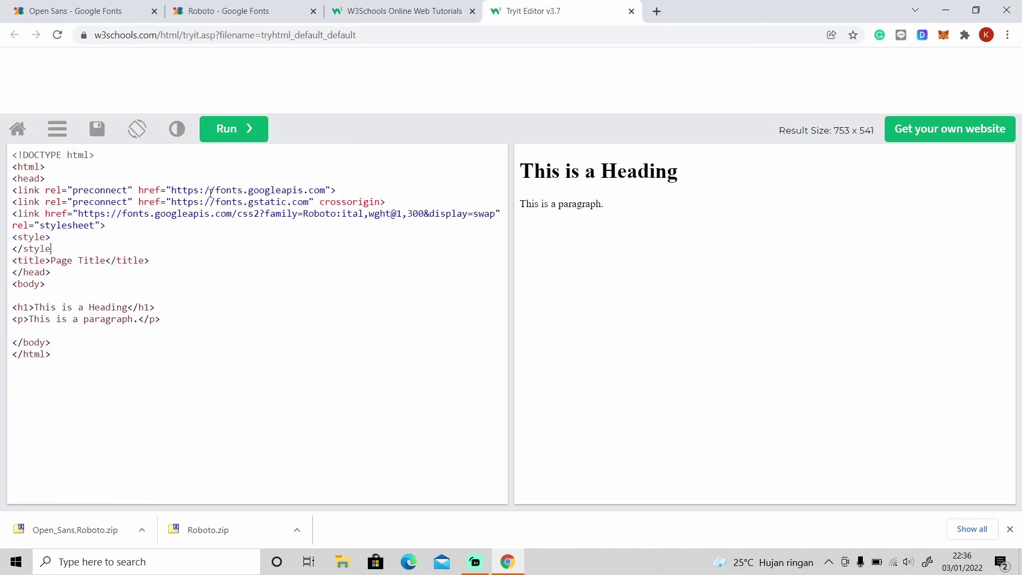
{"action": "key", "text": "BackSpace"}
{"action": "type", "text": ">"}
{"action": "key", "text": "Up"}
- Add a body rule with font-family 'Roboto' inside the style block and run the page
{"action": "key", "text": "Return"}
{"action": "type", "text": "body{"}
{"action": "key", "text": "Return"}
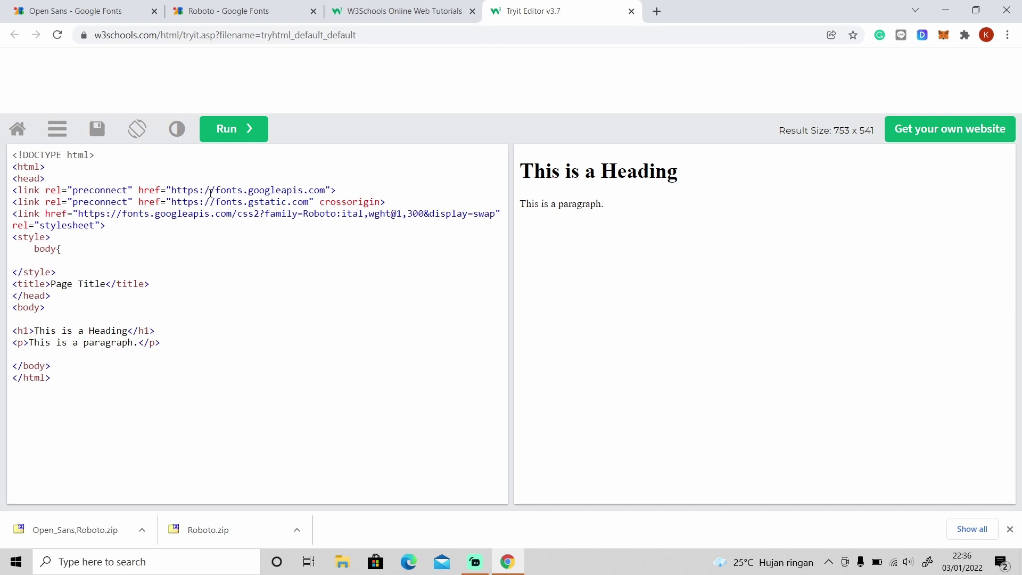
{"action": "key", "text": "Return"}
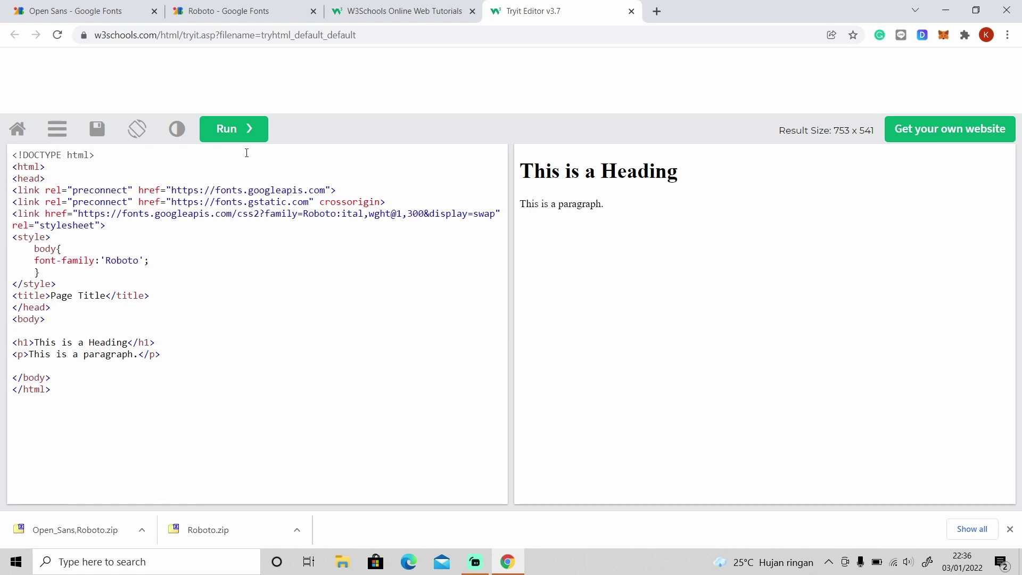
{"action": "left_click", "coordinate": [243, 132]}
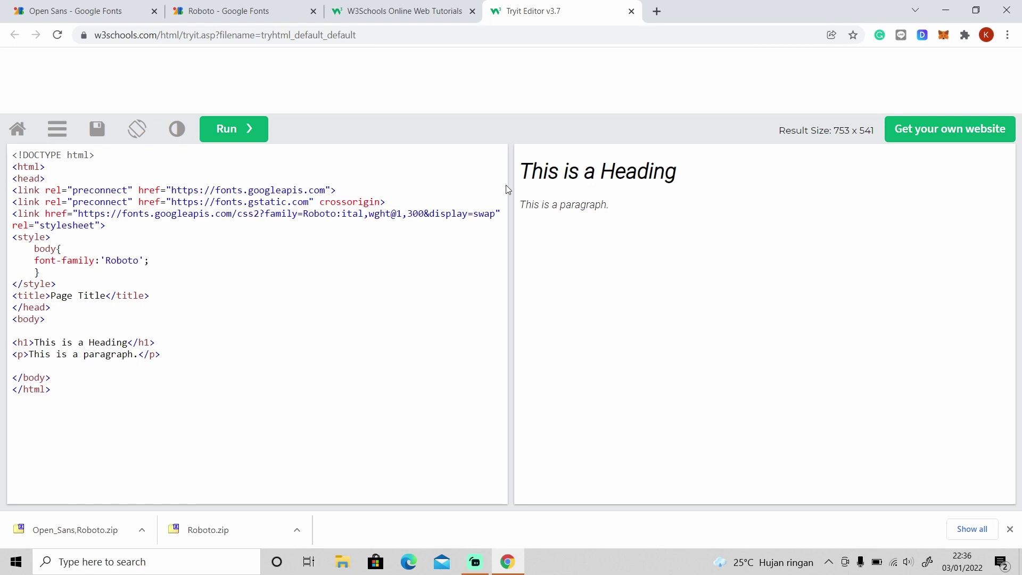
{"action": "left_click", "coordinate": [42, 20]}
- Open Island Moments, remove Roboto Light 300 italic and add Island Moments Regular 400
{"action": "scroll", "coordinate": [96, 160], "scroll_direction": "up", "scroll_amount": 10}
{"action": "left_click", "coordinate": [95, 68]}
{"action": "left_click", "coordinate": [657, 330]}
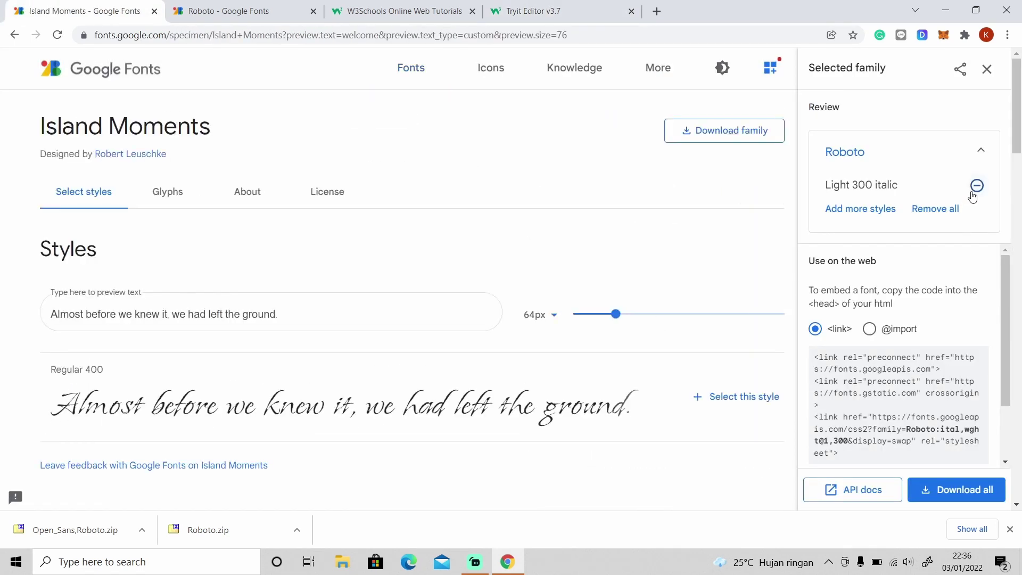
{"action": "left_click", "coordinate": [940, 208]}
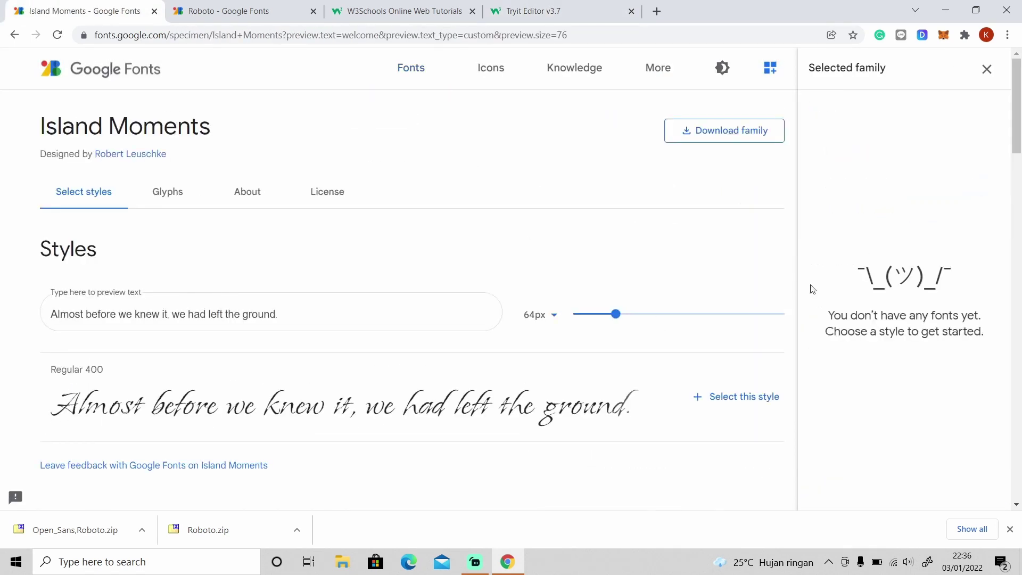
{"action": "left_click", "coordinate": [754, 403]}
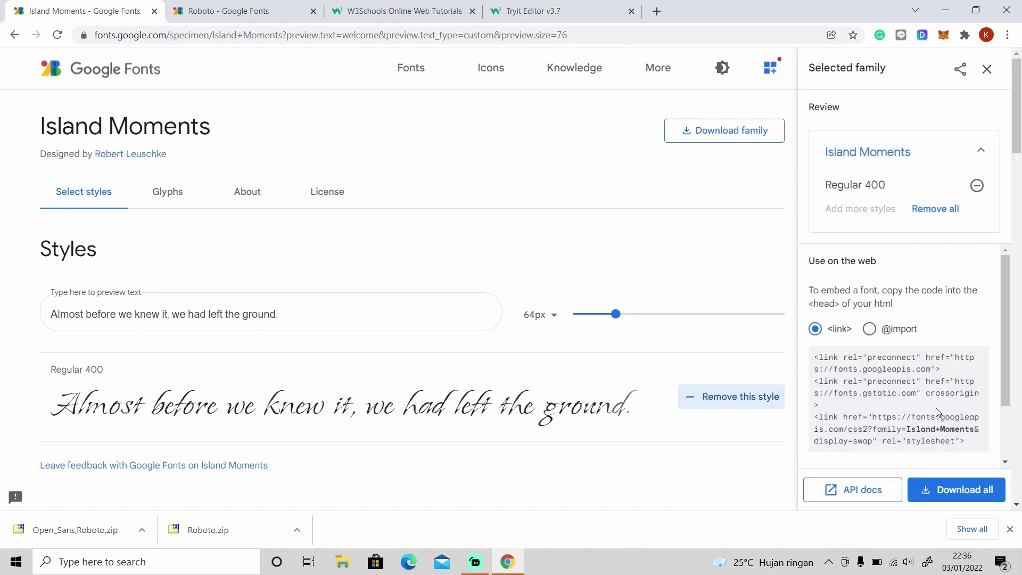
- Select the Island Moments embed link code for the Tryit page
{"action": "scroll", "coordinate": [929, 428], "scroll_direction": "down", "scroll_amount": 1}
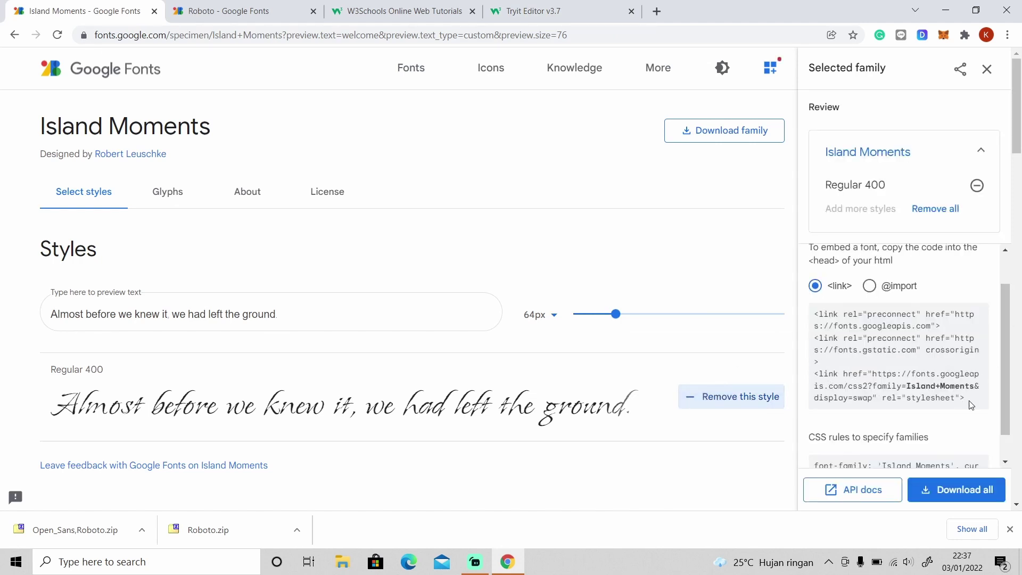
{"action": "left_click_drag", "start_coordinate": [965, 398], "coordinate": [813, 320]}
{"action": "key", "text": "ctrl+c"}
{"action": "key", "text": "ctrl+4"}
- Replace the old font links with the Island Moments embed code, set font-family to 'Island Moments', and rerun
{"action": "left_click_drag", "start_coordinate": [109, 225], "coordinate": [12, 192]}
{"action": "key", "text": "ctrl+v"}
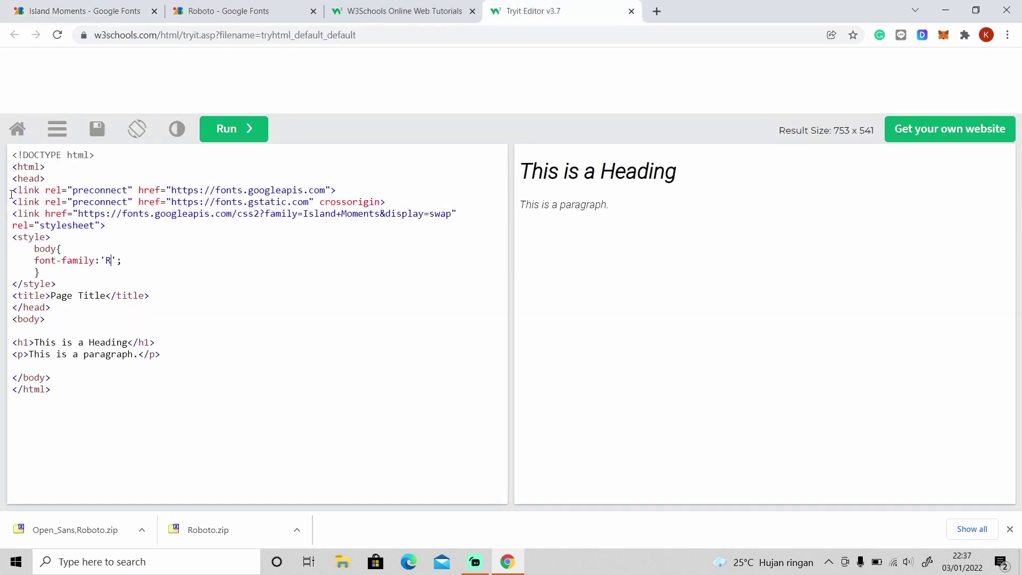
{"action": "type", "text": "sland Moments"}
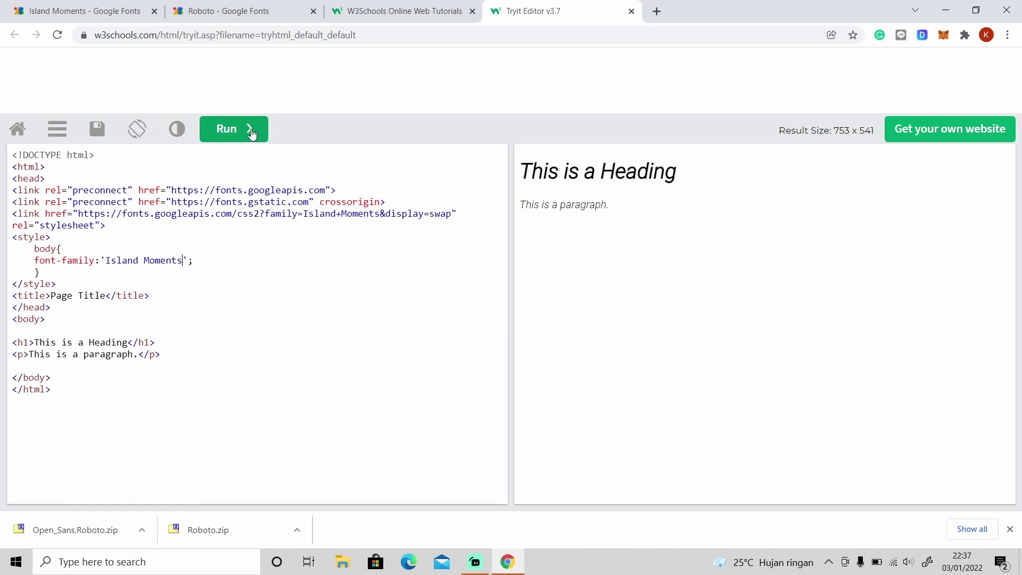
{"action": "left_click", "coordinate": [250, 130]}
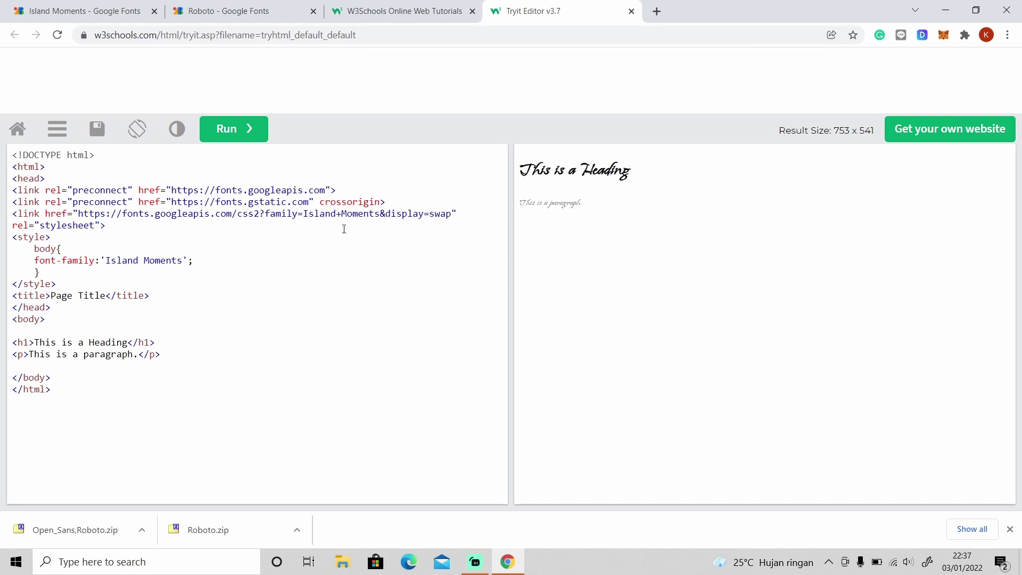
{"action": "left_click", "coordinate": [104, 11]}
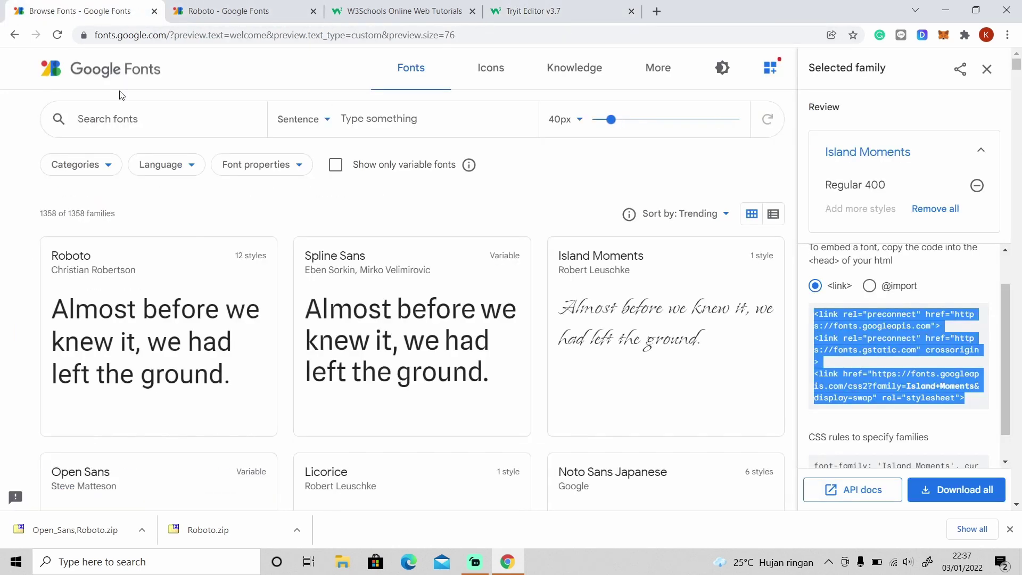
- Remove all selected fonts and go to the Material Icons collection
{"action": "left_click", "coordinate": [936, 208]}
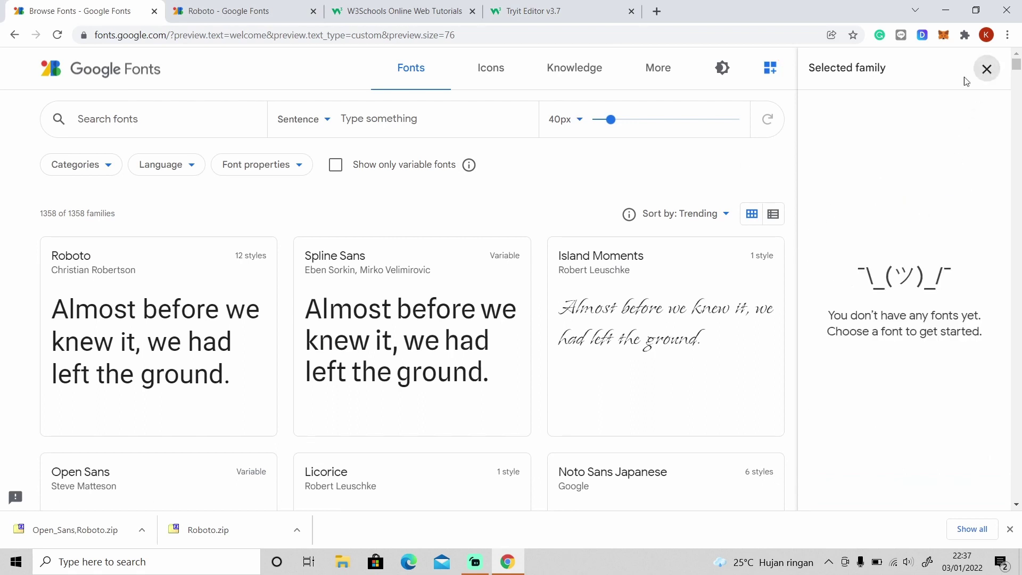
{"action": "left_click", "coordinate": [987, 69]}
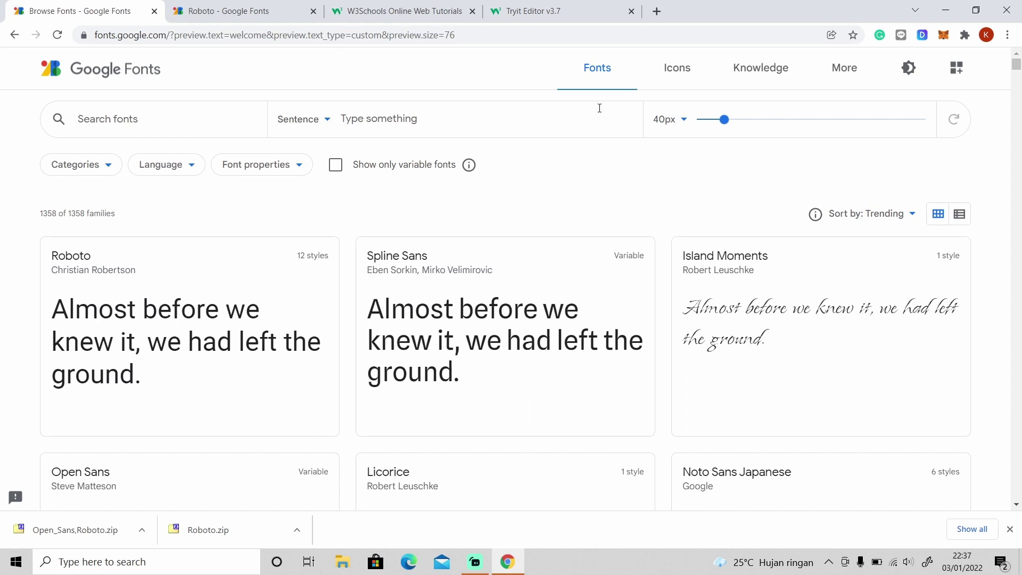
{"action": "left_click", "coordinate": [677, 67]}
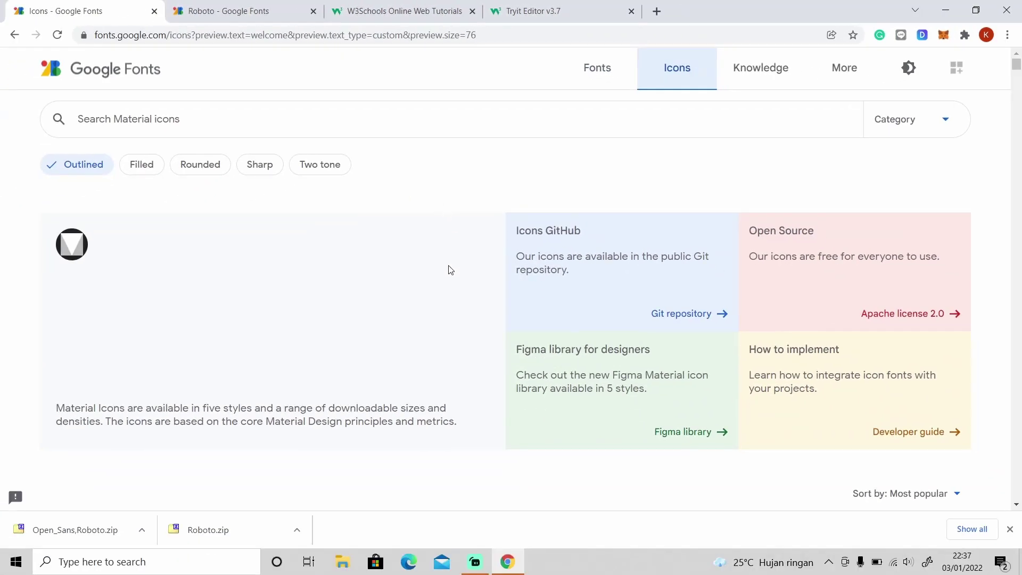
- Find the Login icon and download it as a PNG zip, black-24dp.zip
{"action": "scroll", "coordinate": [449, 270], "scroll_direction": "down", "scroll_amount": 10}
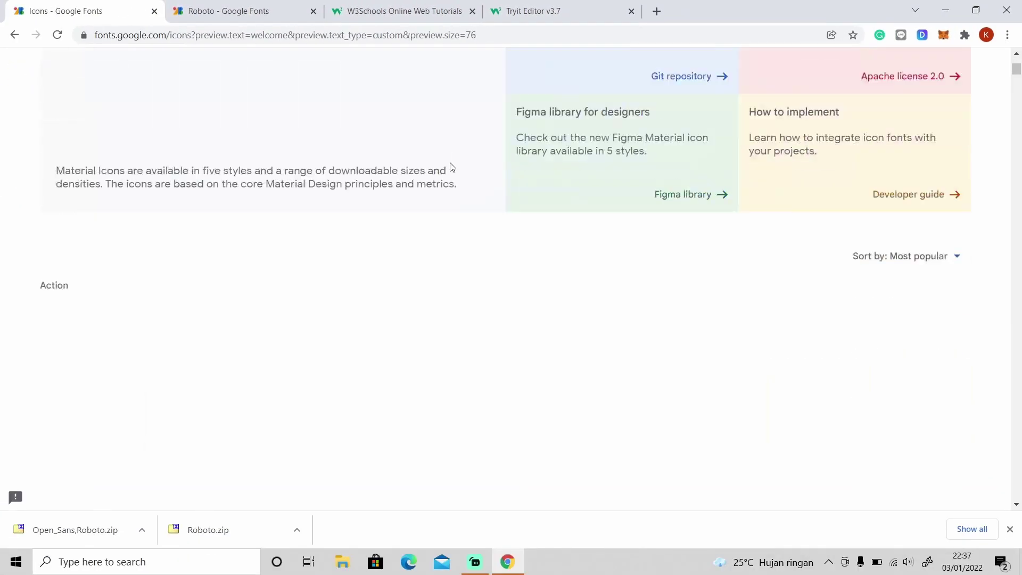
{"action": "scroll", "coordinate": [450, 181], "scroll_direction": "down", "scroll_amount": 3}
{"action": "scroll", "coordinate": [474, 359], "scroll_direction": "up", "scroll_amount": 8}
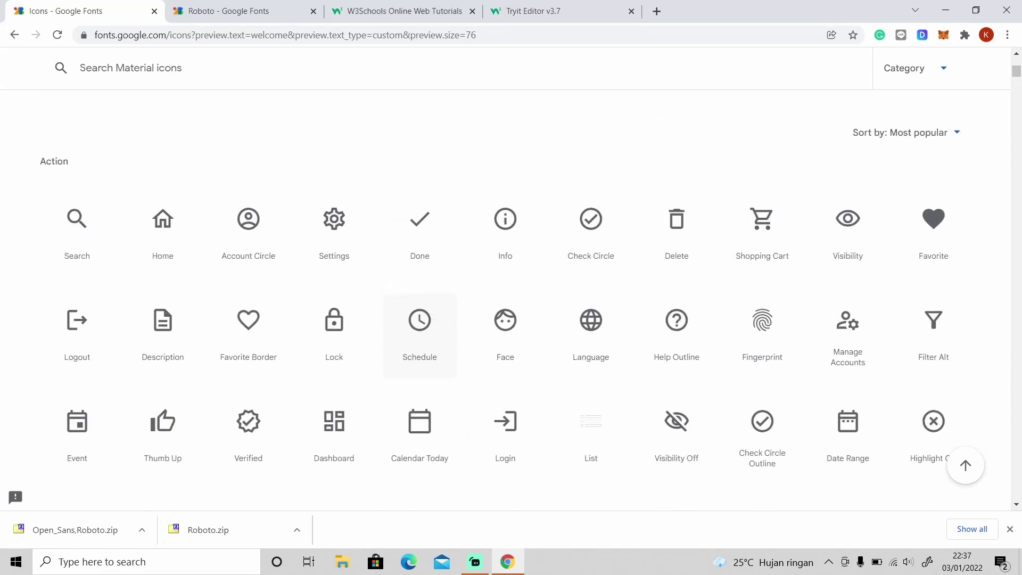
{"action": "scroll", "coordinate": [447, 237], "scroll_direction": "up", "scroll_amount": 1}
{"action": "scroll", "coordinate": [447, 237], "scroll_direction": "down", "scroll_amount": 2}
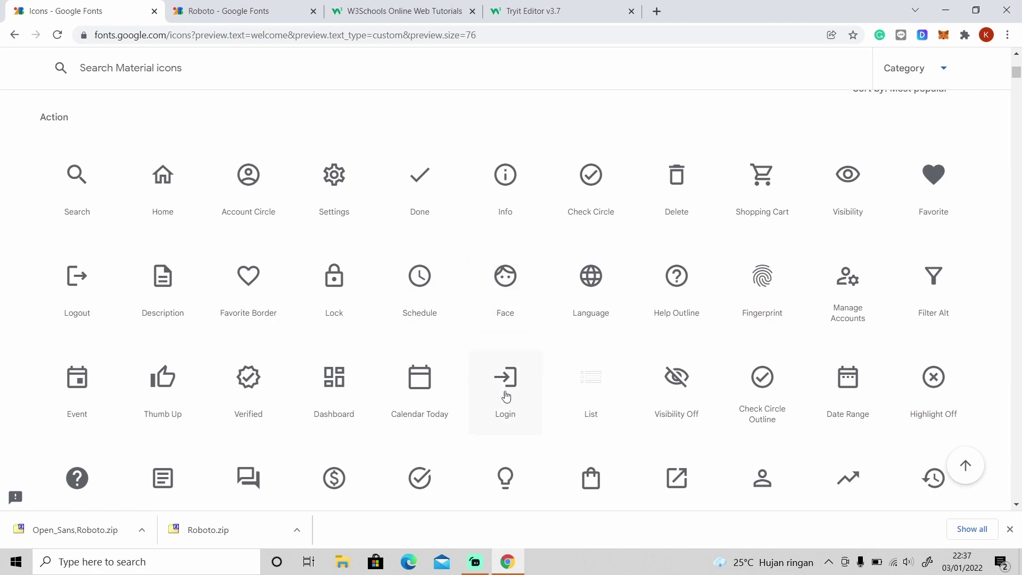
{"action": "left_click", "coordinate": [509, 392]}
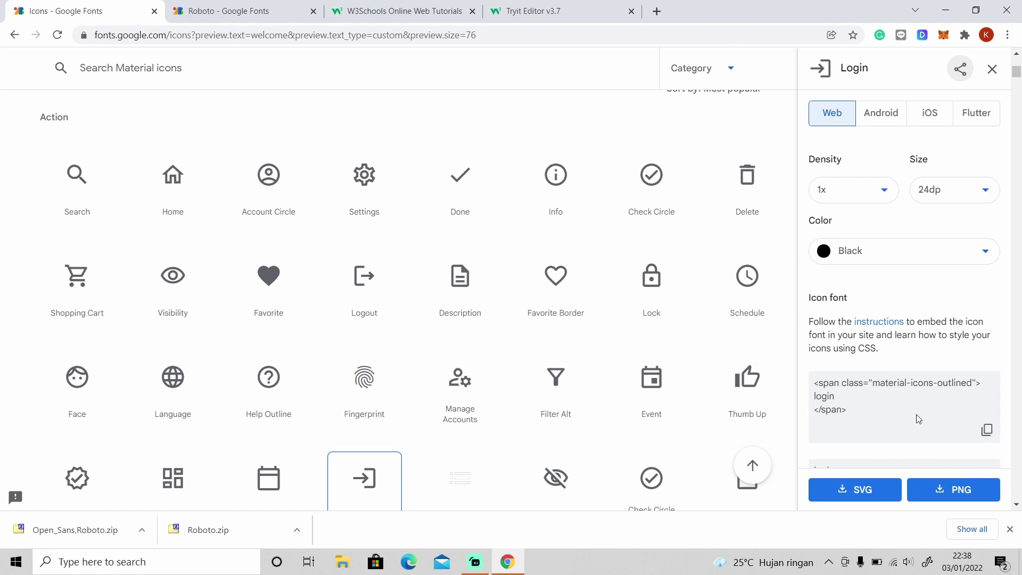
{"action": "left_click", "coordinate": [937, 489]}
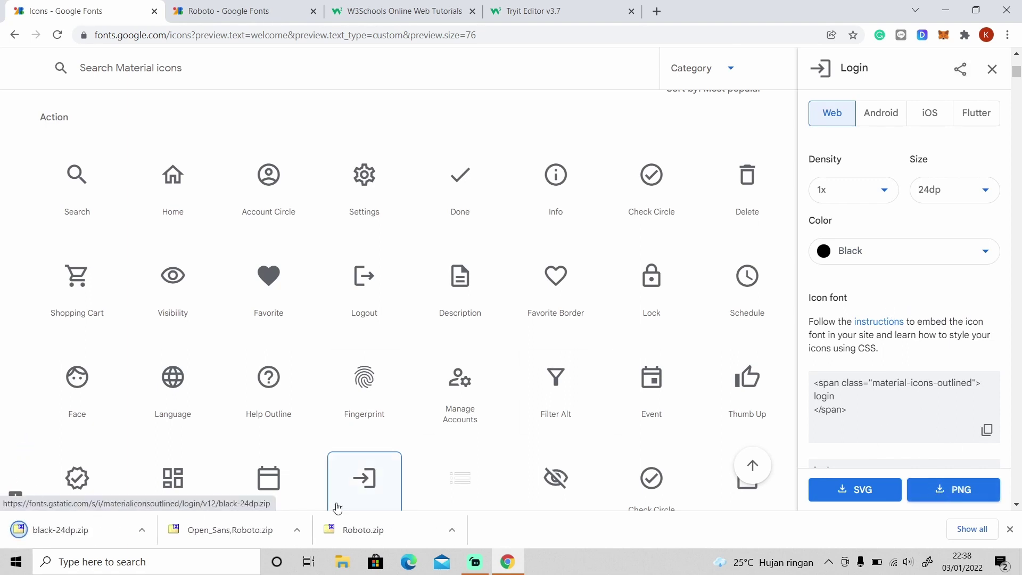
{"action": "key", "text": "super+e"}
- Move black-24dp.zip from Downloads into New folder
{"action": "left_click", "coordinate": [268, 310]}
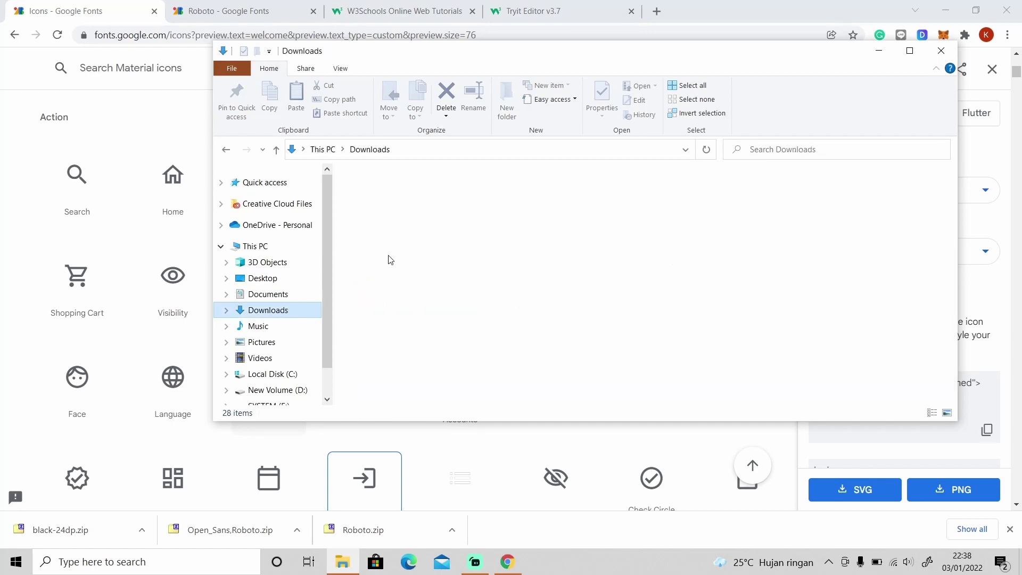
{"action": "left_click", "coordinate": [383, 233]}
{"action": "key", "text": "Right"}
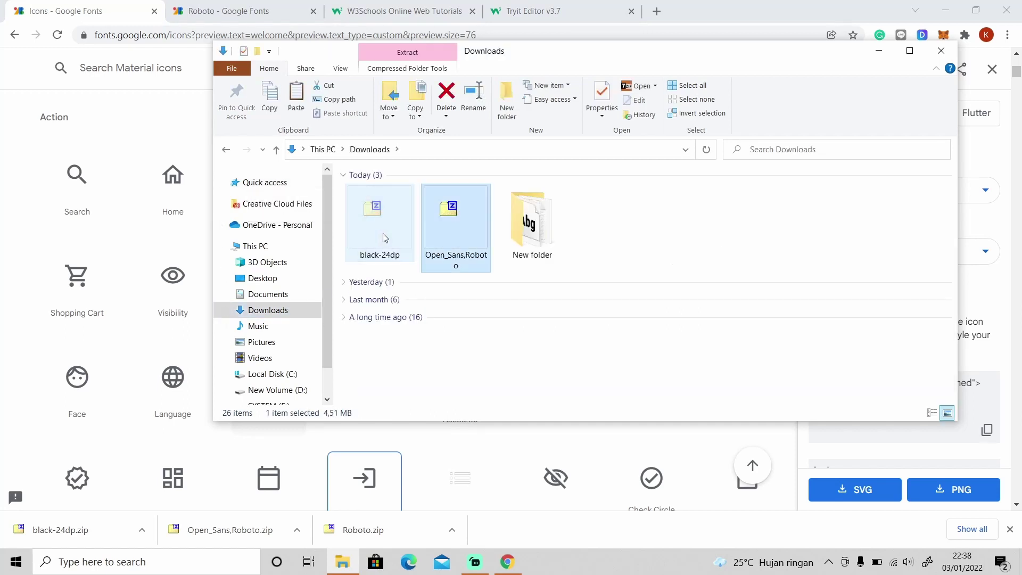
{"action": "key", "text": "Right"}
{"action": "key", "text": "Return"}
{"action": "key", "text": "ctrl+v"}
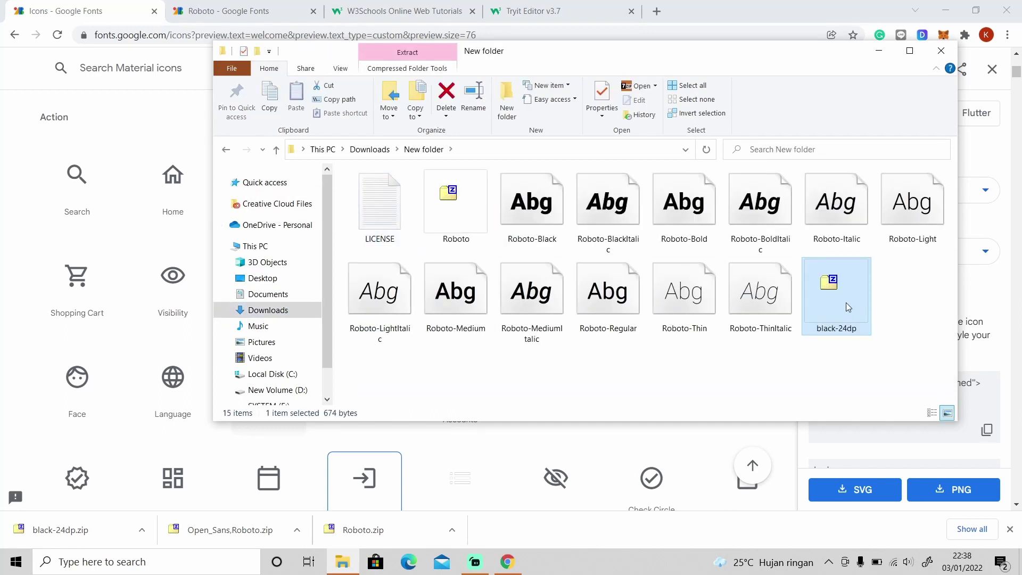
- Extract black-24dp.zip with 7-Zip into its 1x and 2x folders
{"action": "key", "text": "Return"}
{"action": "left_click", "coordinate": [148, 149]}
{"action": "left_click", "coordinate": [568, 351]}
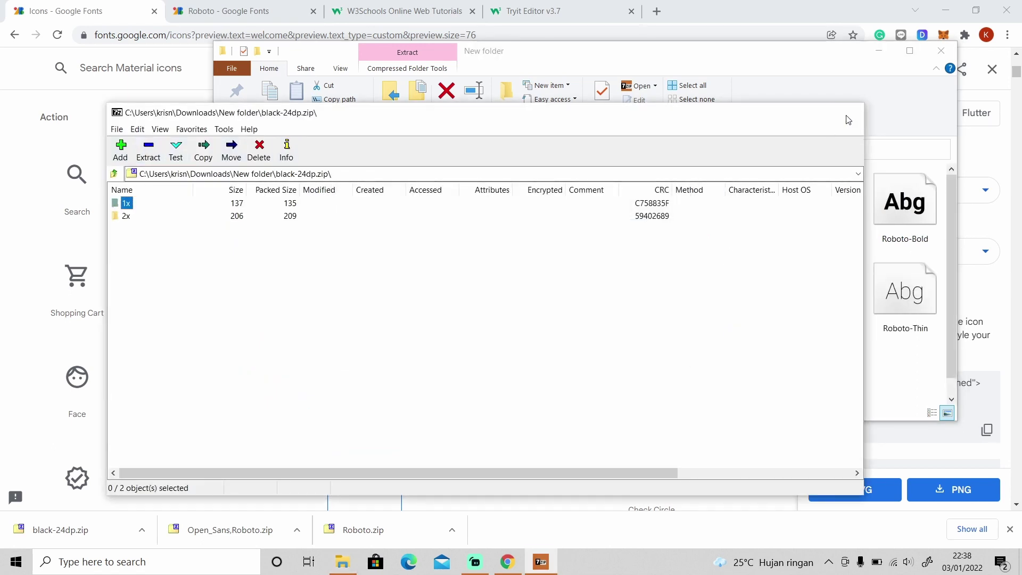
{"action": "left_click", "coordinate": [846, 116]}
- Launch Affinity Photo and drag outline_login_black_24dp from the 1x folder into it
{"action": "left_click", "coordinate": [16, 562]}
{"action": "left_click", "coordinate": [133, 294]}
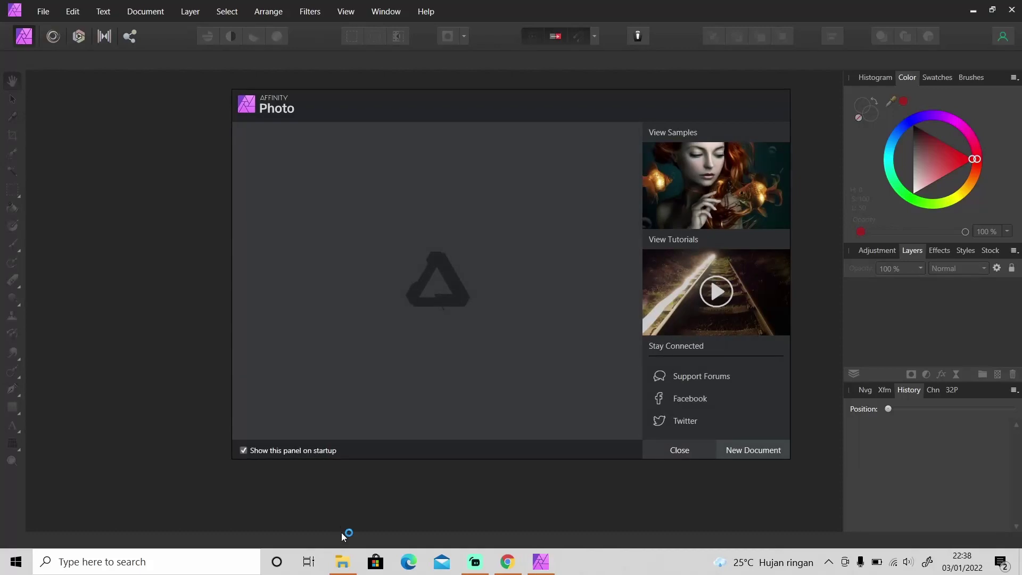
{"action": "left_click", "coordinate": [342, 562]}
{"action": "double_click", "coordinate": [383, 223]}
{"action": "left_click_drag", "start_coordinate": [379, 234], "coordinate": [849, 379]}
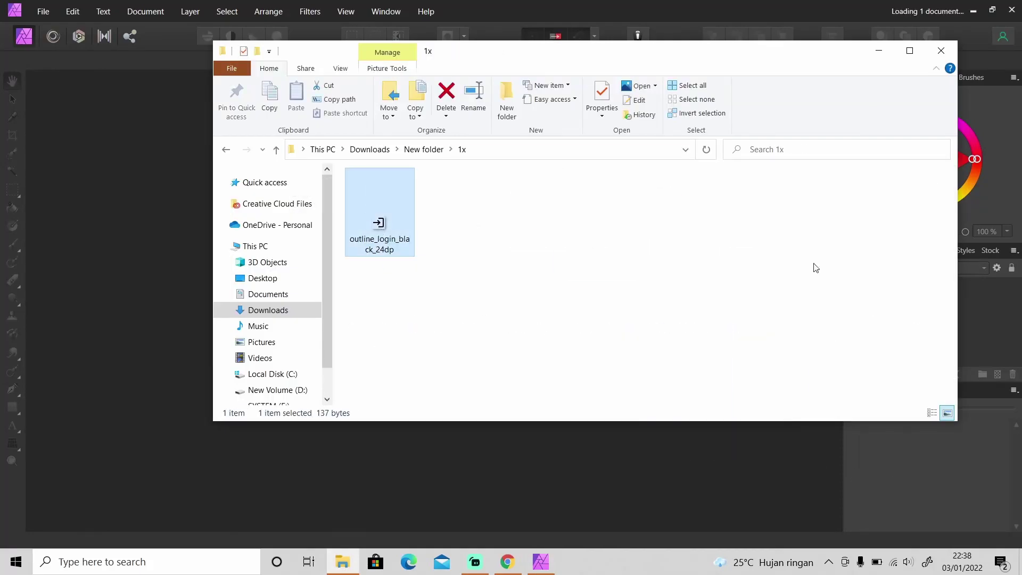
- View the 24 × 24 px login PNG, dismiss the colour profile notice, and exit Affinity Photo
{"action": "left_click", "coordinate": [807, 17]}
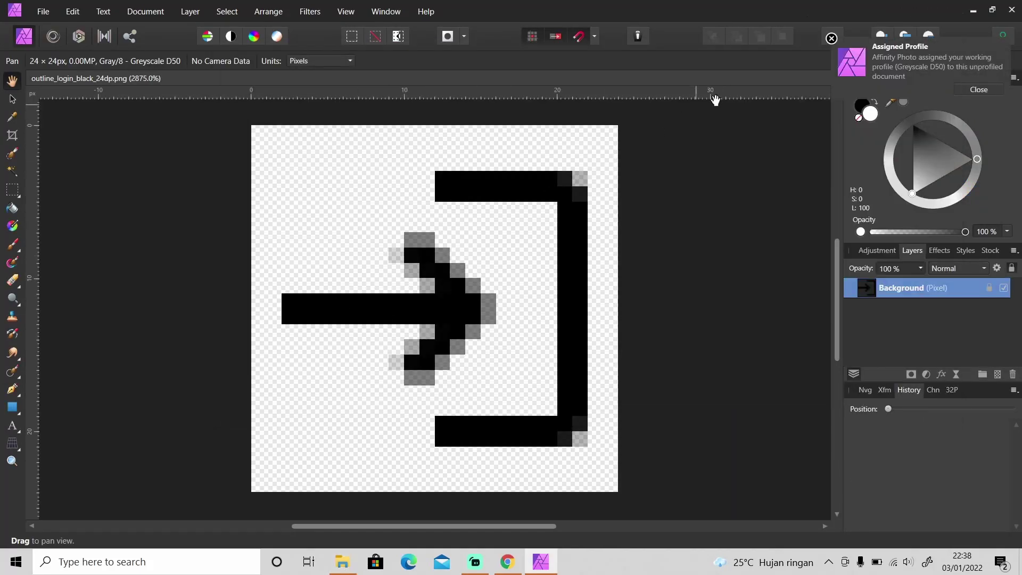
{"action": "left_click", "coordinate": [832, 39]}
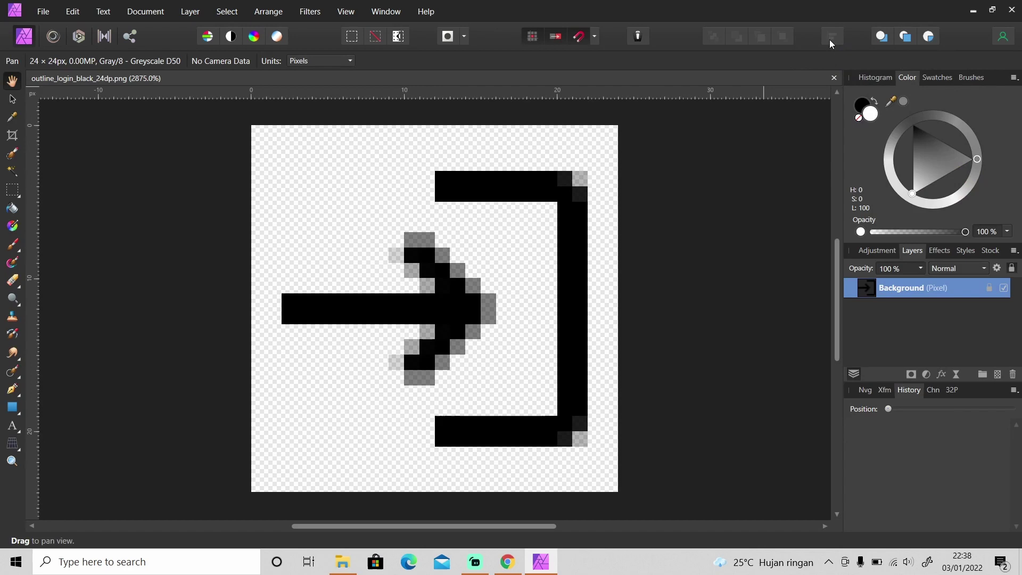
{"action": "left_click", "coordinate": [1012, 16]}
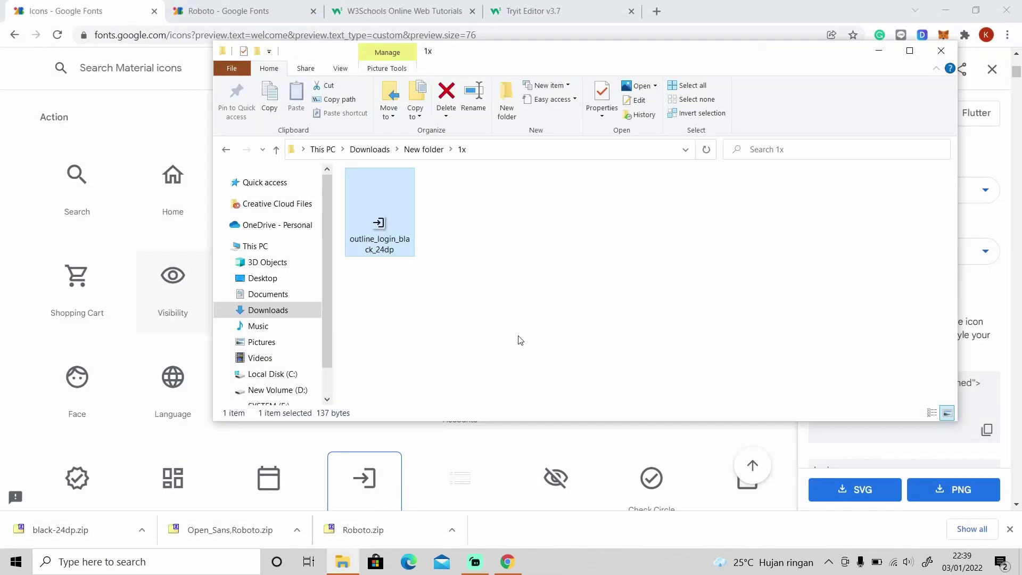
- Bring Chrome forward and look over the Login icon's material-icons-outlined span snippet
{"action": "left_click", "coordinate": [704, 17]}
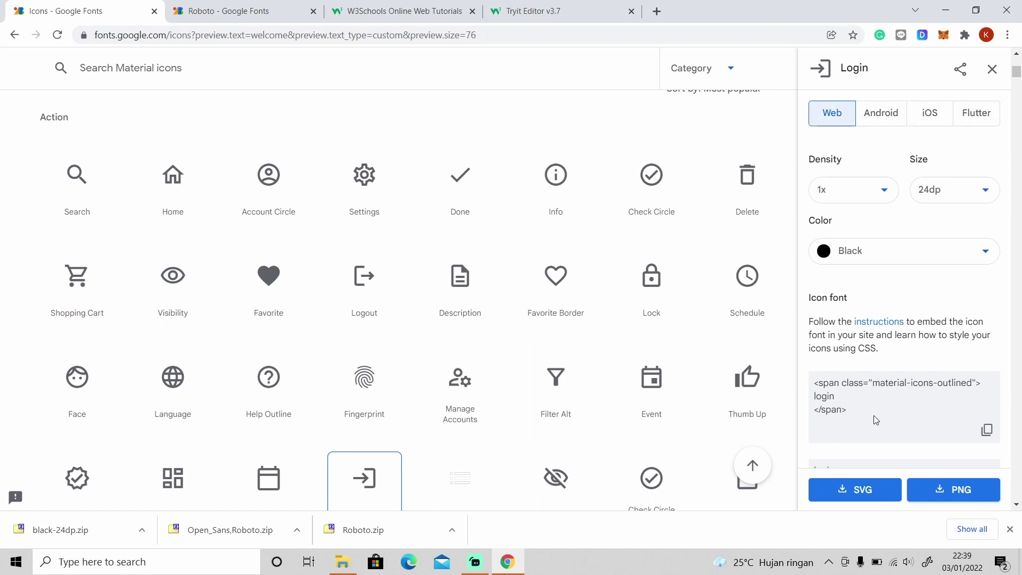
{"action": "left_click_drag", "start_coordinate": [873, 423], "coordinate": [803, 385]}
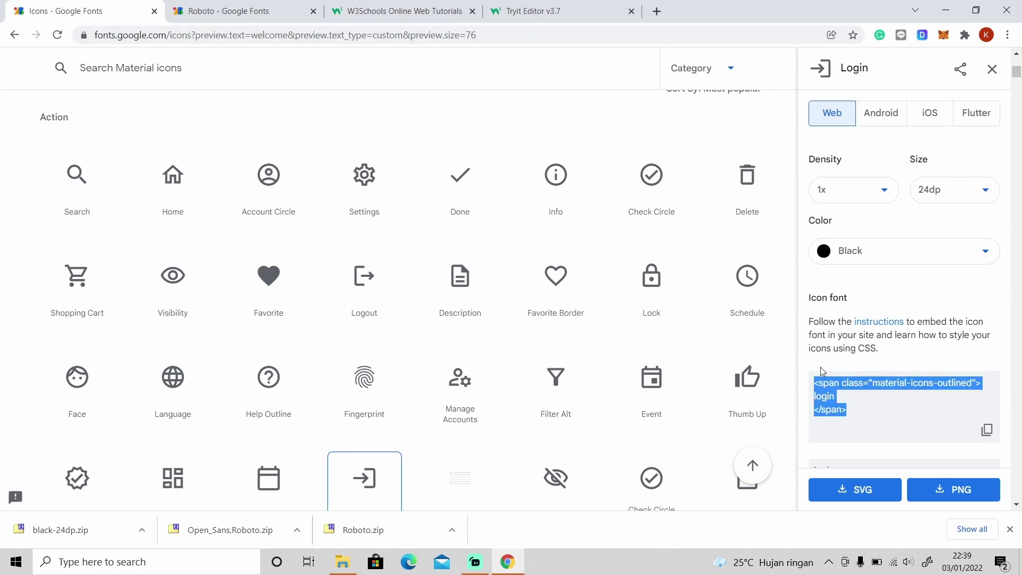
{"action": "left_click", "coordinate": [905, 312]}
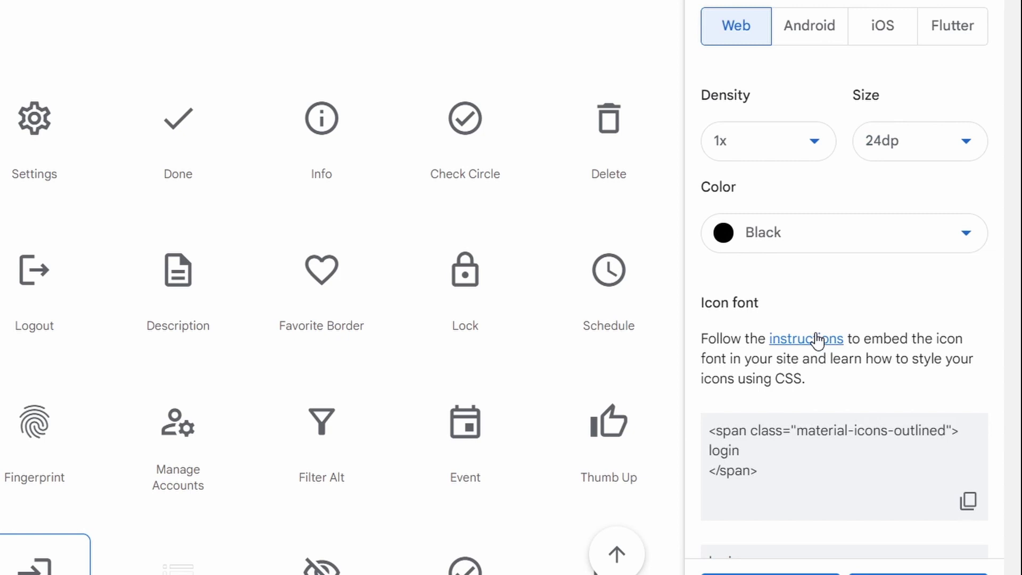
- Go from the instructions link to the Material Icons Guide and select its Setup Method 1 stylesheet link
{"action": "left_click", "coordinate": [818, 339]}
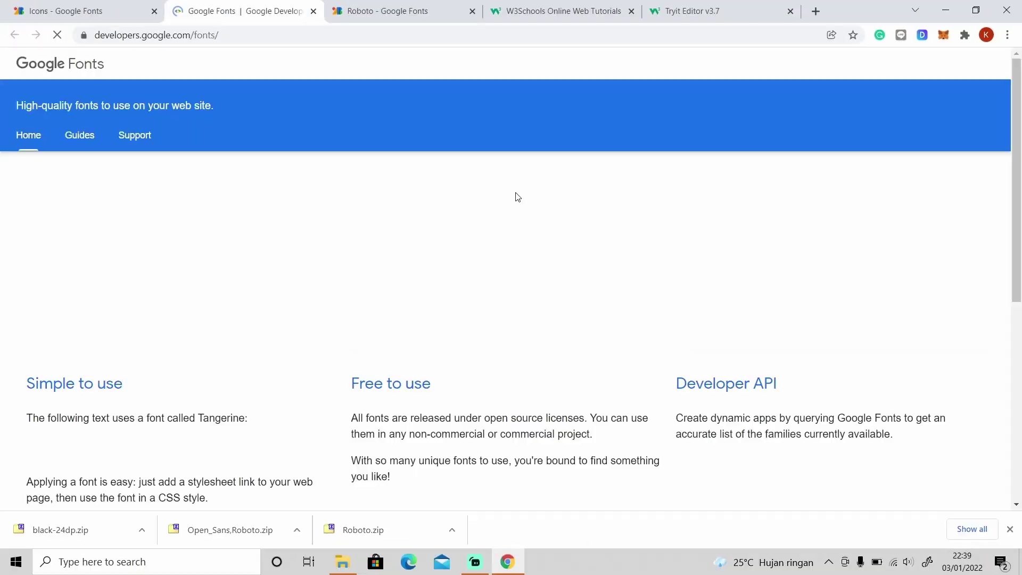
{"action": "scroll", "coordinate": [408, 334], "scroll_direction": "down", "scroll_amount": 2}
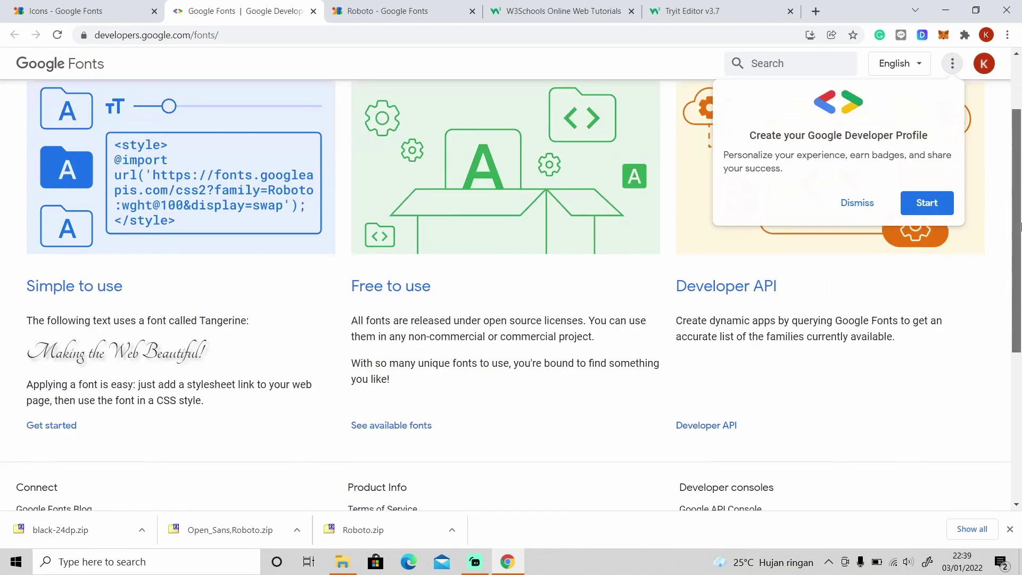
{"action": "left_click", "coordinate": [69, 427]}
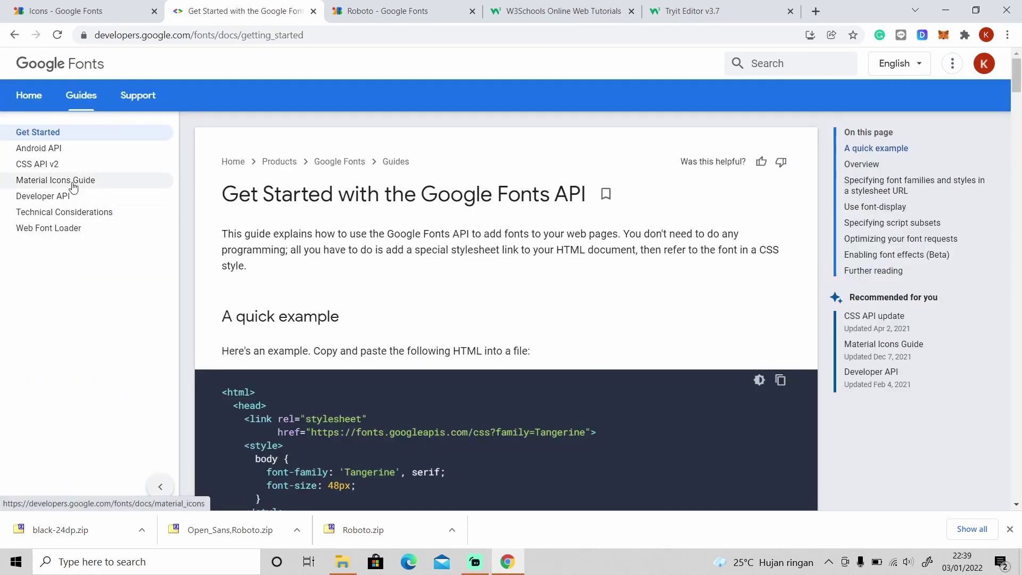
{"action": "left_click", "coordinate": [73, 181]}
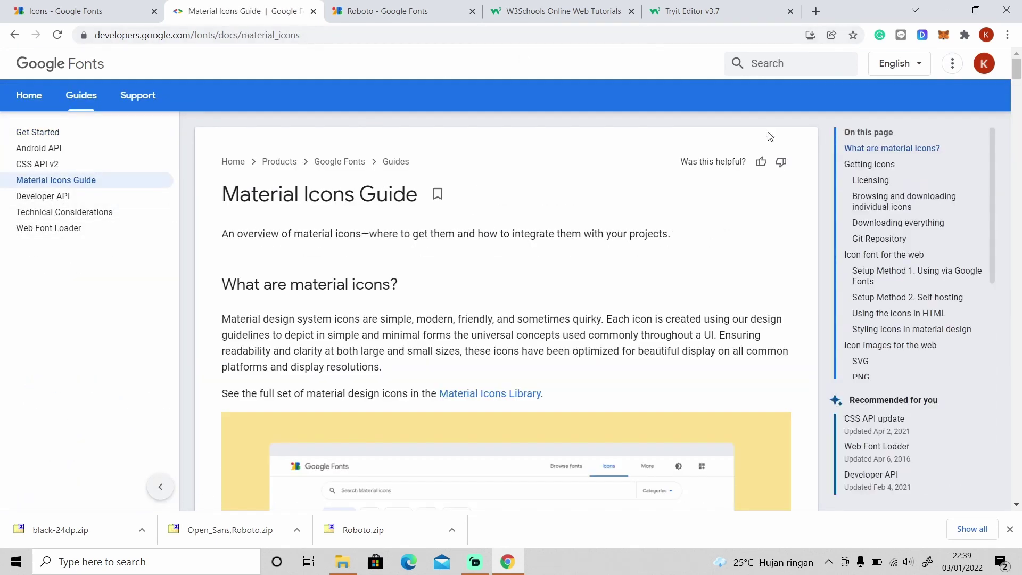
{"action": "left_click_drag", "start_coordinate": [1017, 70], "coordinate": [1017, 129]}
{"action": "left_click_drag", "start_coordinate": [355, 270], "coordinate": [230, 257]}
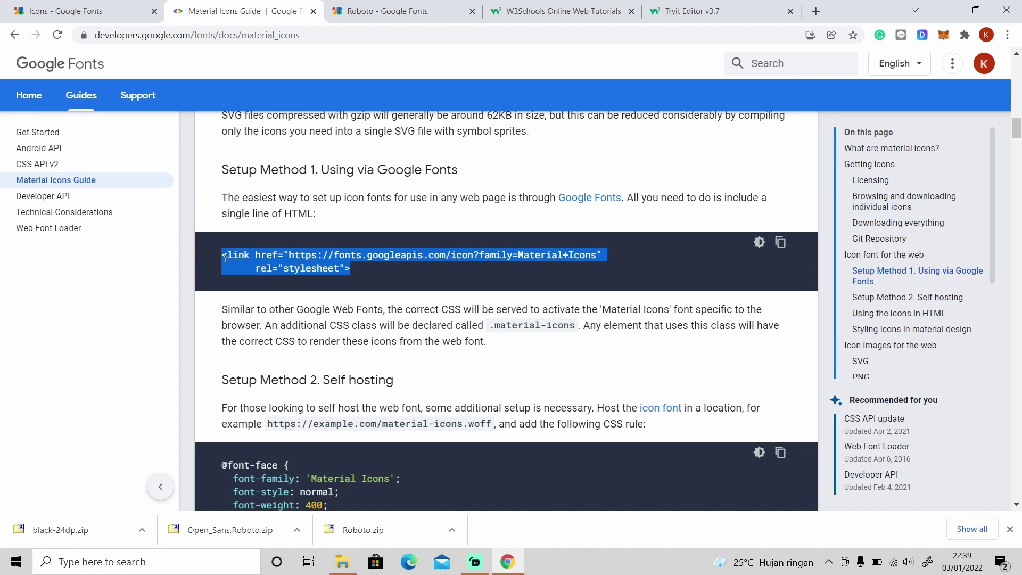
{"action": "left_click", "coordinate": [692, 11]}
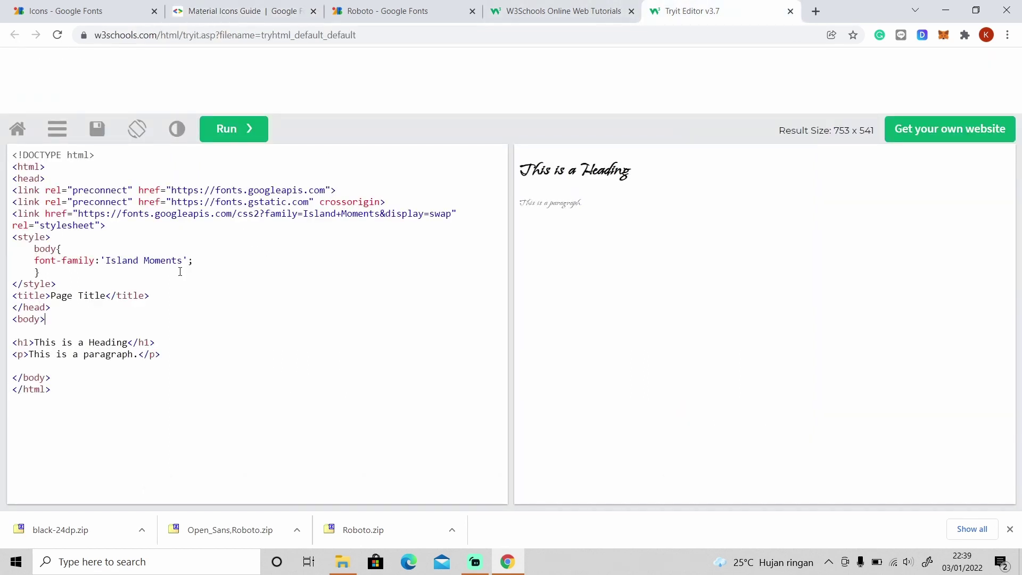
- Add the Material Icons link and a material-icons login span after <body>, then run
{"action": "key", "text": "Return"}
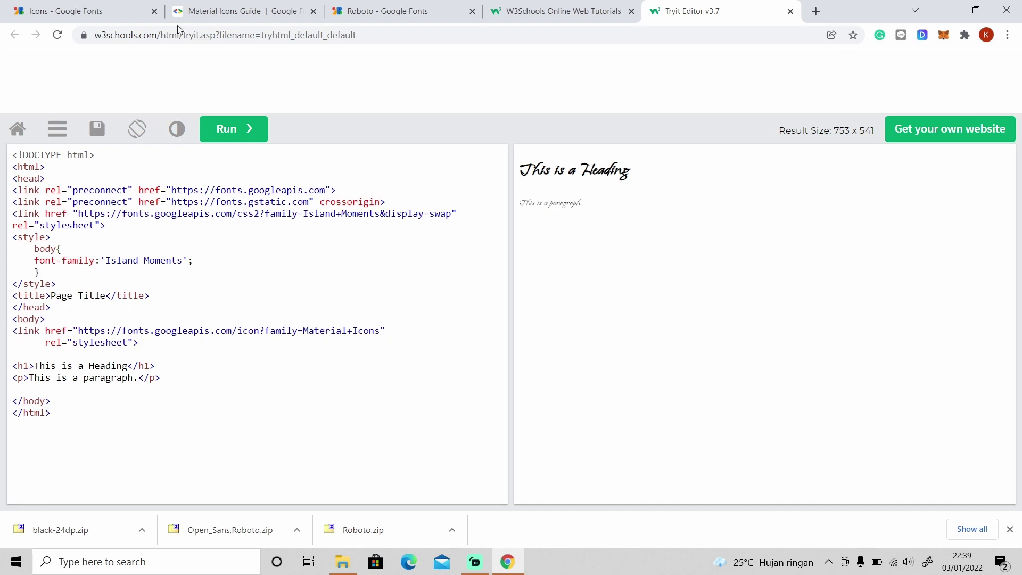
{"action": "left_click", "coordinate": [83, 8]}
{"action": "left_click", "coordinate": [985, 439]}
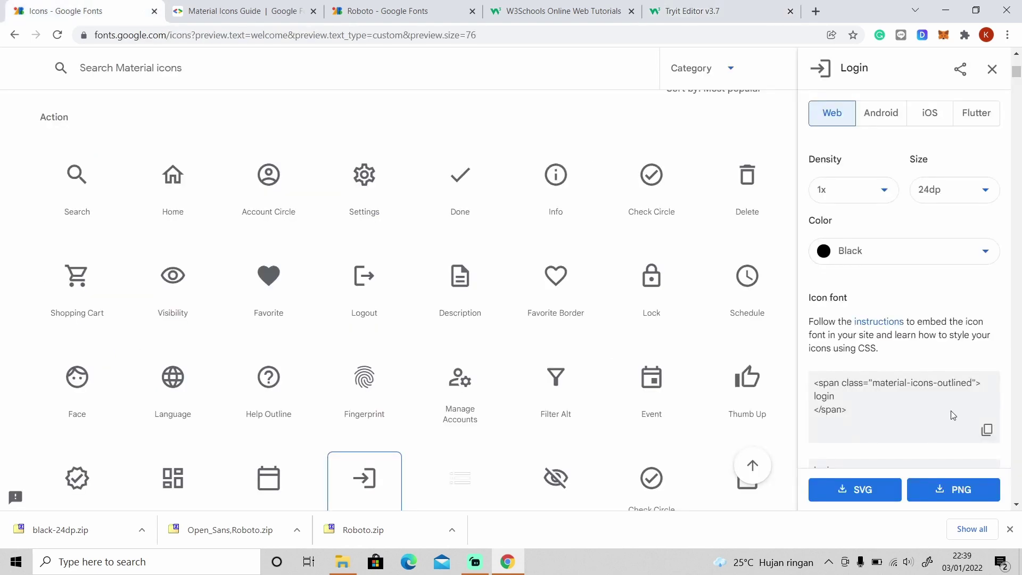
{"action": "left_click", "coordinate": [679, 6]}
{"action": "key", "text": "ctrl+v"}
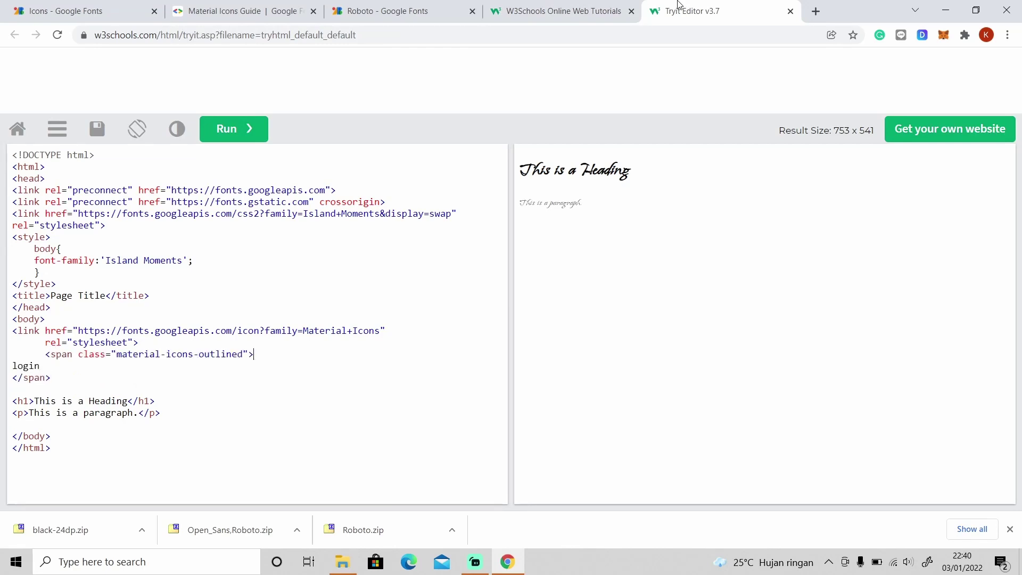
{"action": "key", "text": "BackSpace"}
{"action": "key", "text": "BackSpace"}
{"action": "key", "text": "BackSpace"}
{"action": "key", "text": "BackSpace"}
{"action": "key", "text": "BackSpace"}
{"action": "key", "text": "BackSpace"}
{"action": "key", "text": "BackSpace"}
{"action": "key", "text": "BackSpace"}
{"action": "key", "text": "BackSpace"}
{"action": "left_click", "coordinate": [243, 124]}
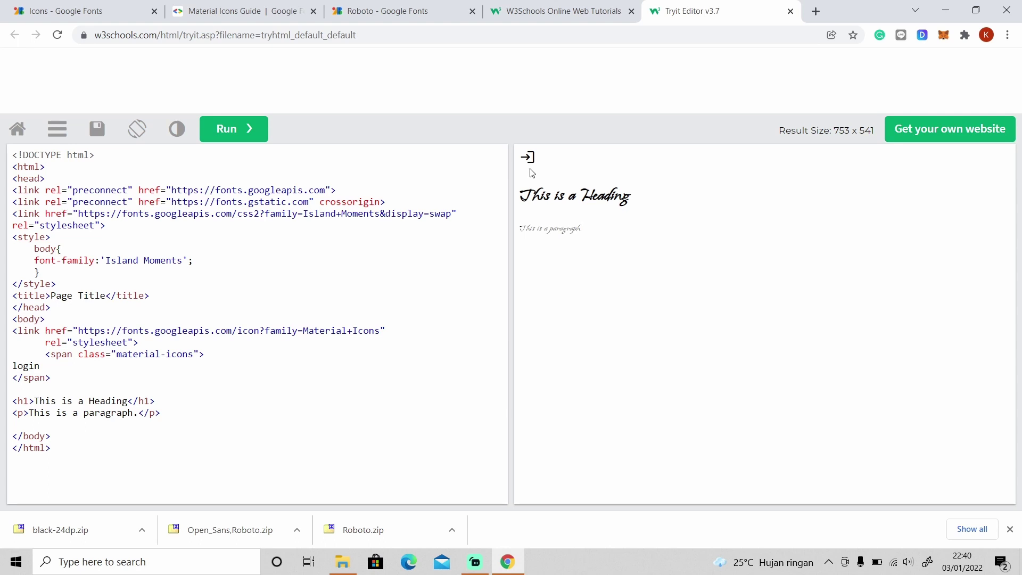
{"action": "left_click", "coordinate": [94, 7]}
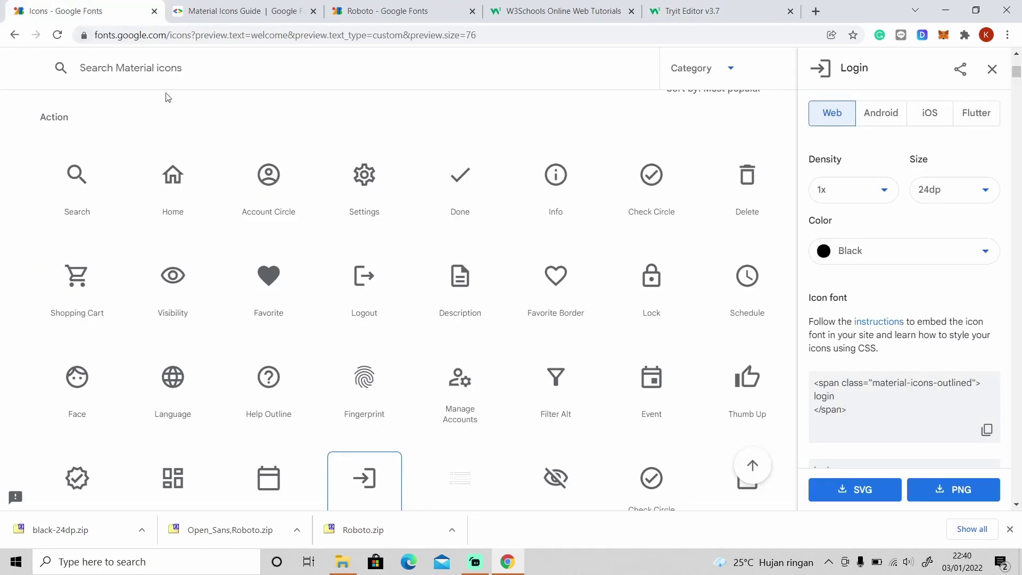
- Close the Login icon details and browse through the Fonts Knowledge typography guides
{"action": "left_click", "coordinate": [993, 70]}
{"action": "scroll", "coordinate": [824, 107], "scroll_direction": "up", "scroll_amount": 8}
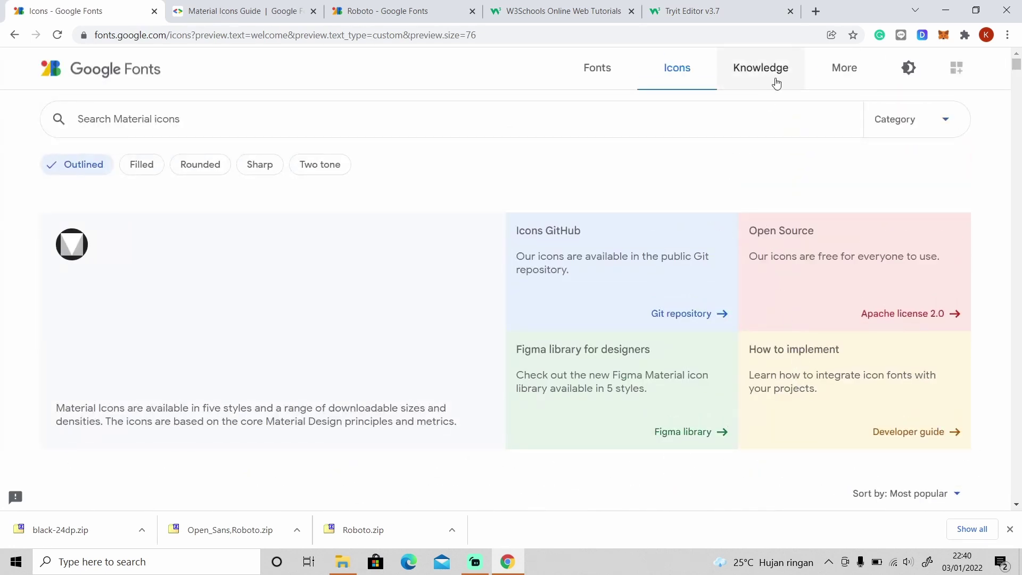
{"action": "left_click", "coordinate": [762, 87]}
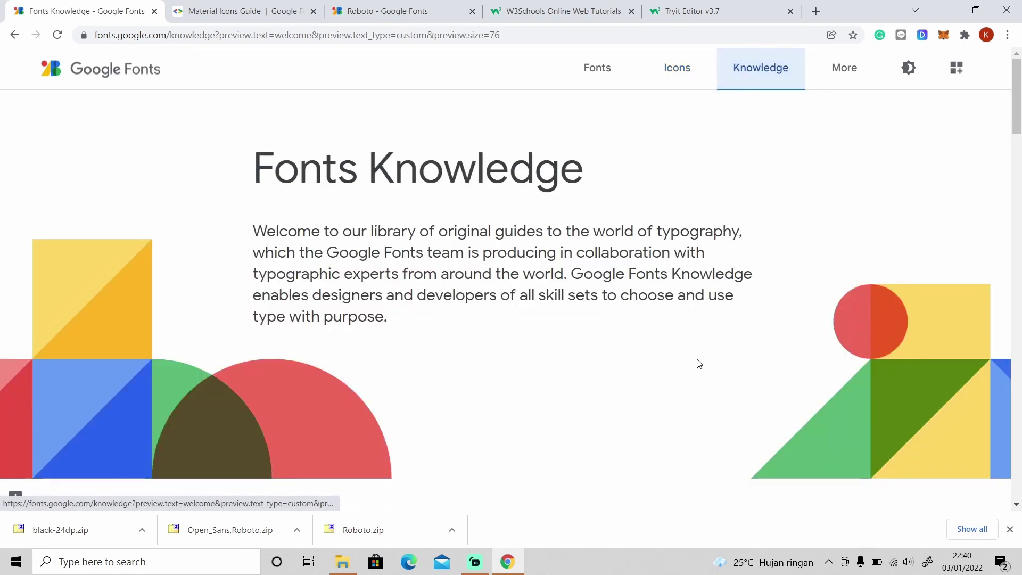
{"action": "scroll", "coordinate": [696, 264], "scroll_direction": "down", "scroll_amount": 2}
{"action": "scroll", "coordinate": [695, 267], "scroll_direction": "down", "scroll_amount": 4}
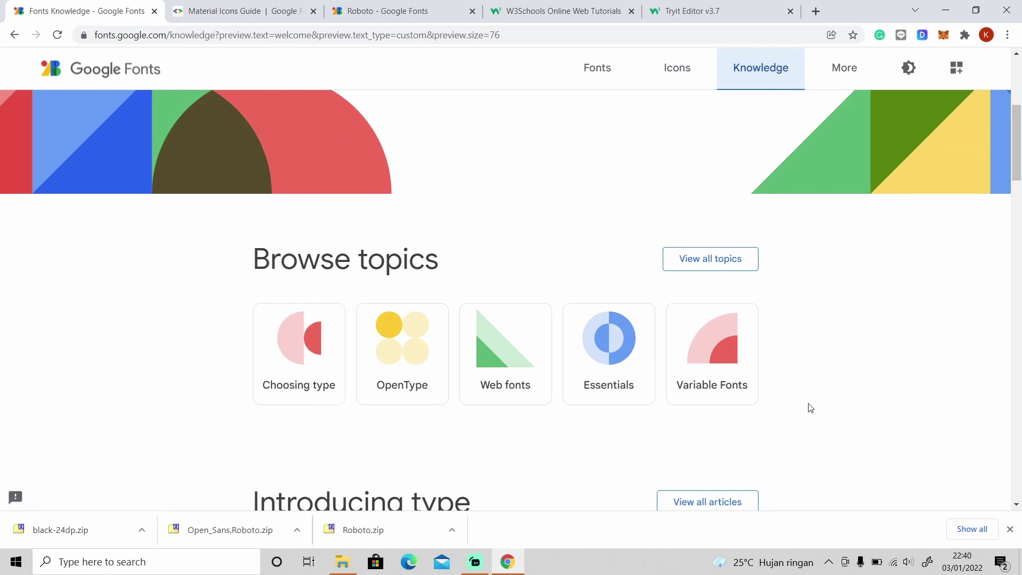
{"action": "scroll", "coordinate": [803, 356], "scroll_direction": "down", "scroll_amount": 1}
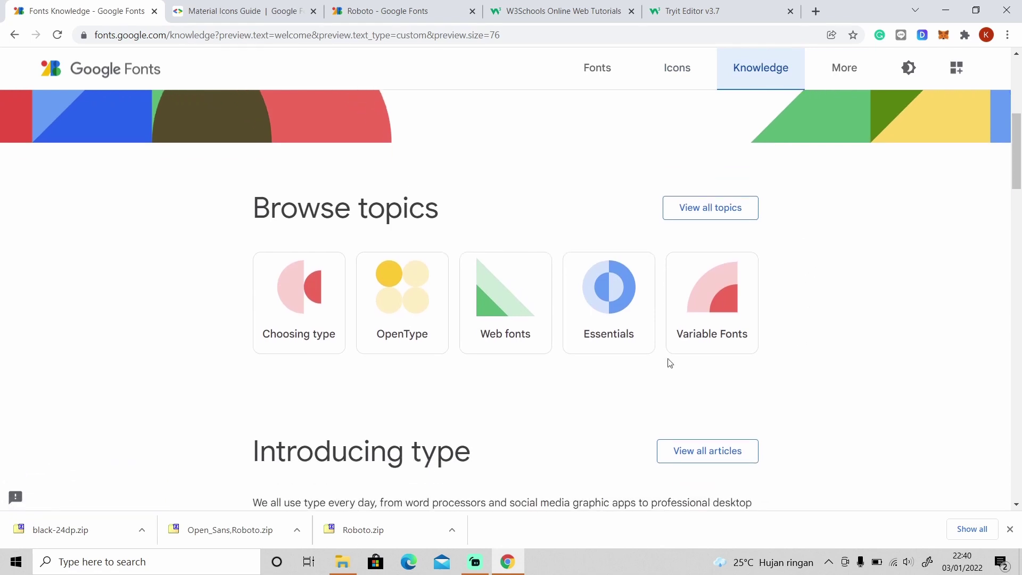
{"action": "scroll", "coordinate": [805, 355], "scroll_direction": "down", "scroll_amount": 3}
{"action": "scroll", "coordinate": [768, 304], "scroll_direction": "down", "scroll_amount": 1}
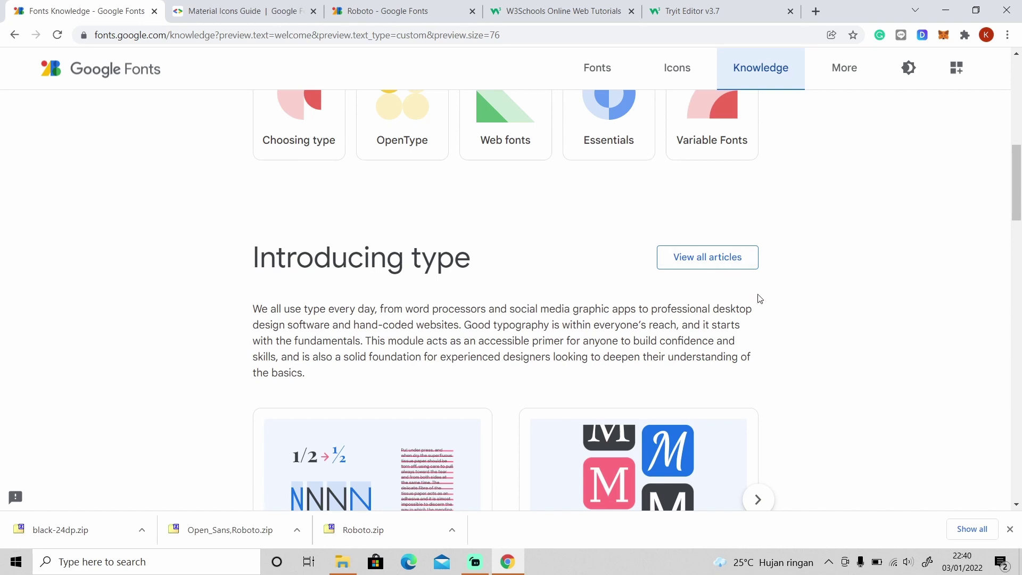
{"action": "scroll", "coordinate": [772, 319], "scroll_direction": "down", "scroll_amount": 3}
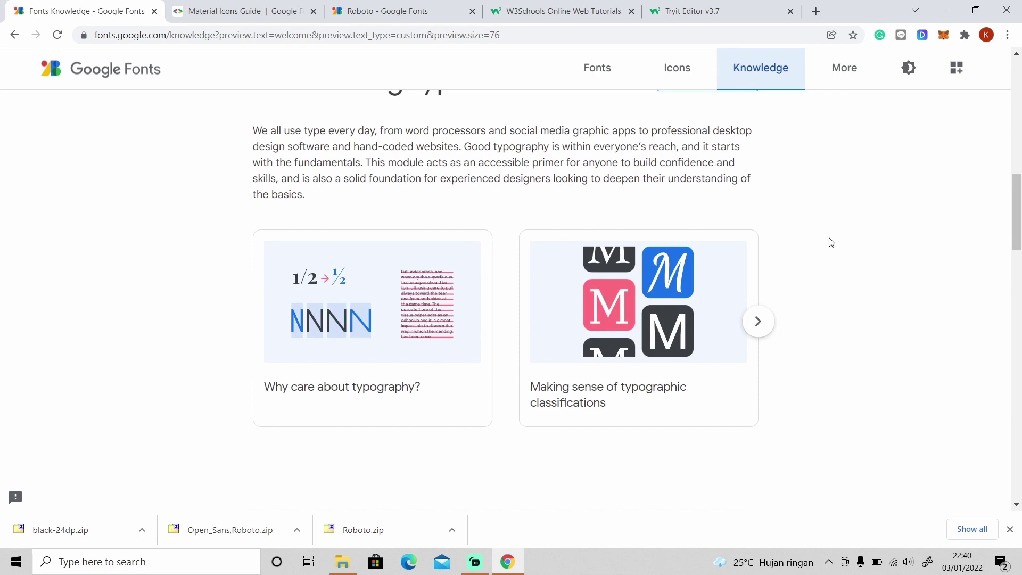
{"action": "scroll", "coordinate": [832, 229], "scroll_direction": "up", "scroll_amount": 10}
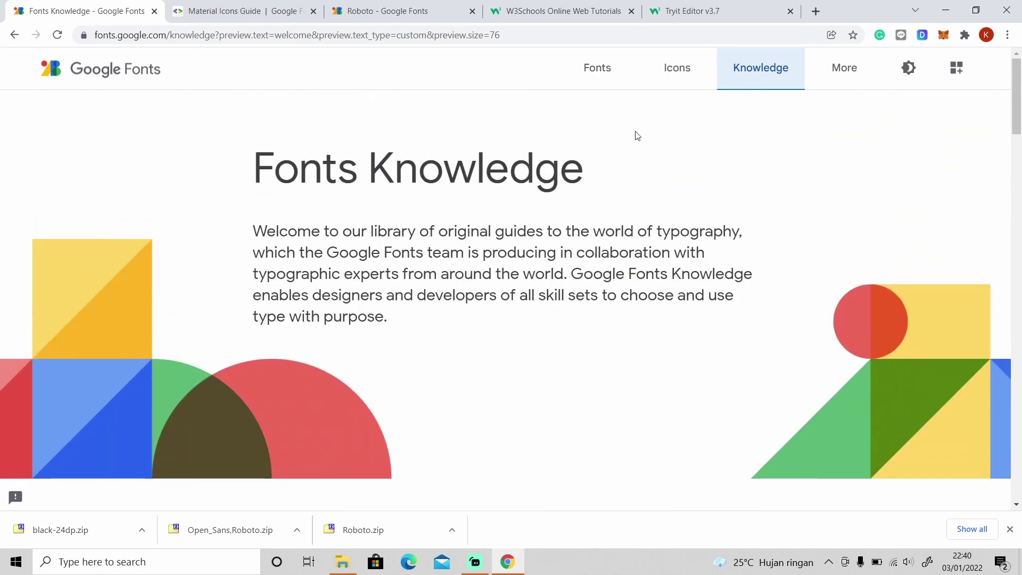
- Return to the Fonts catalogue listing all 1358 font families
{"action": "left_click", "coordinate": [598, 69]}
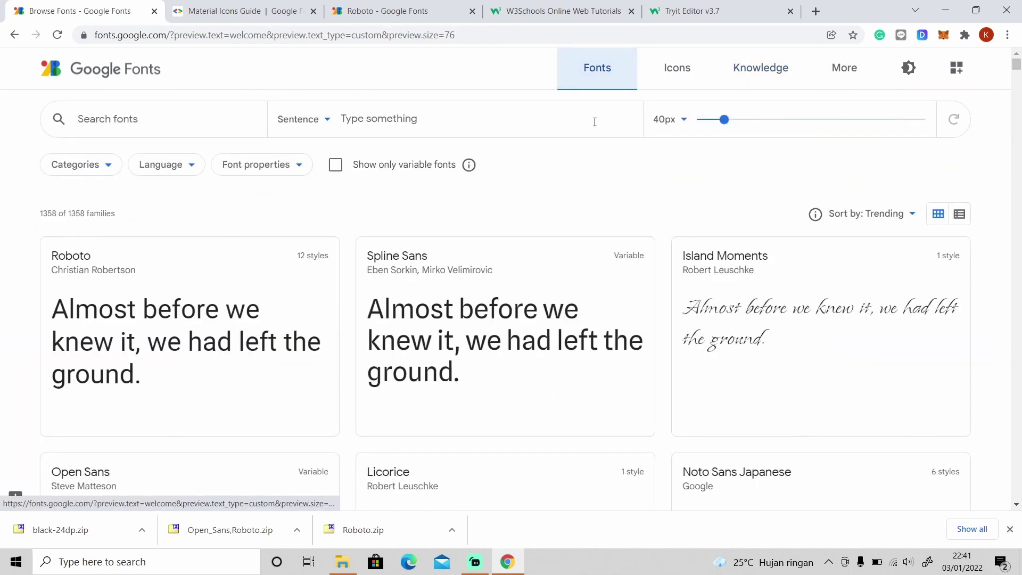